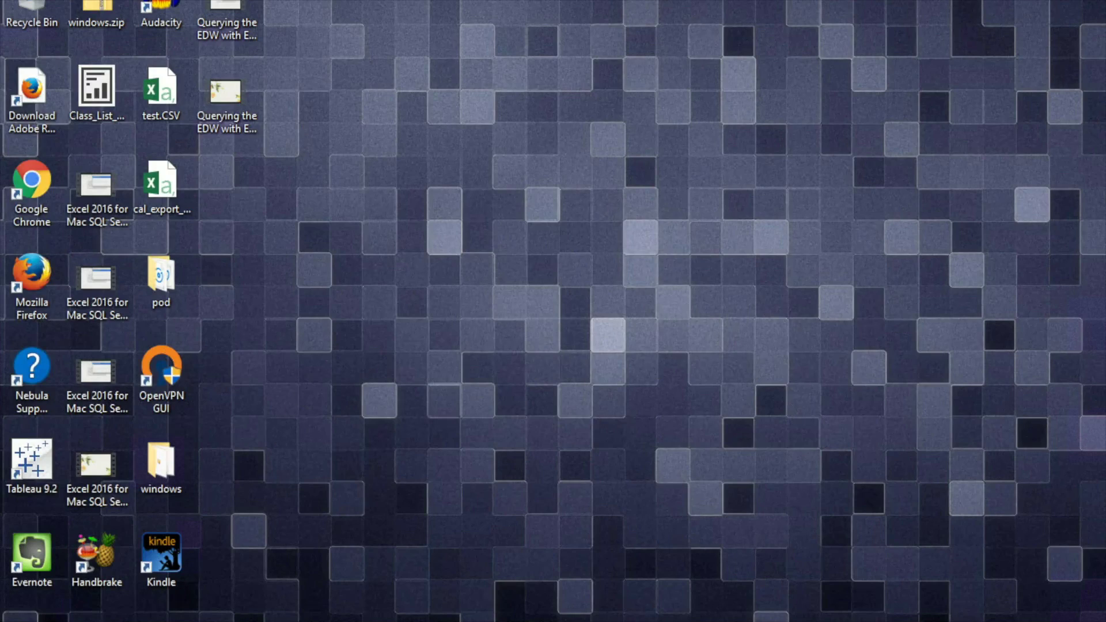
Launch Outlook and show the calendar's work week of April 4–8, 2016
key(super)
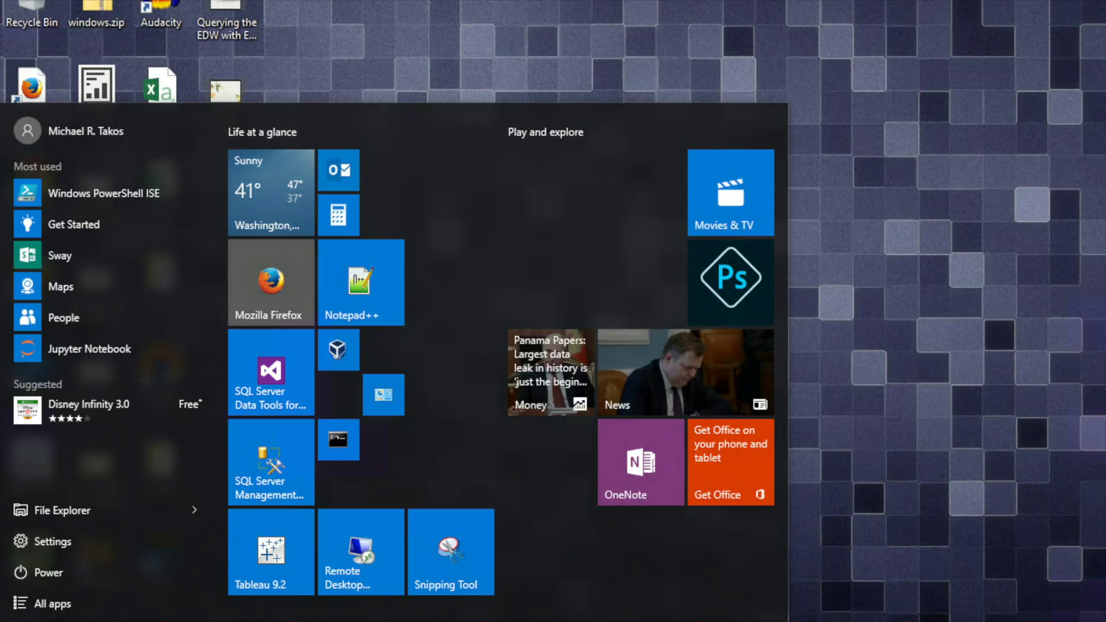
click(348, 172)
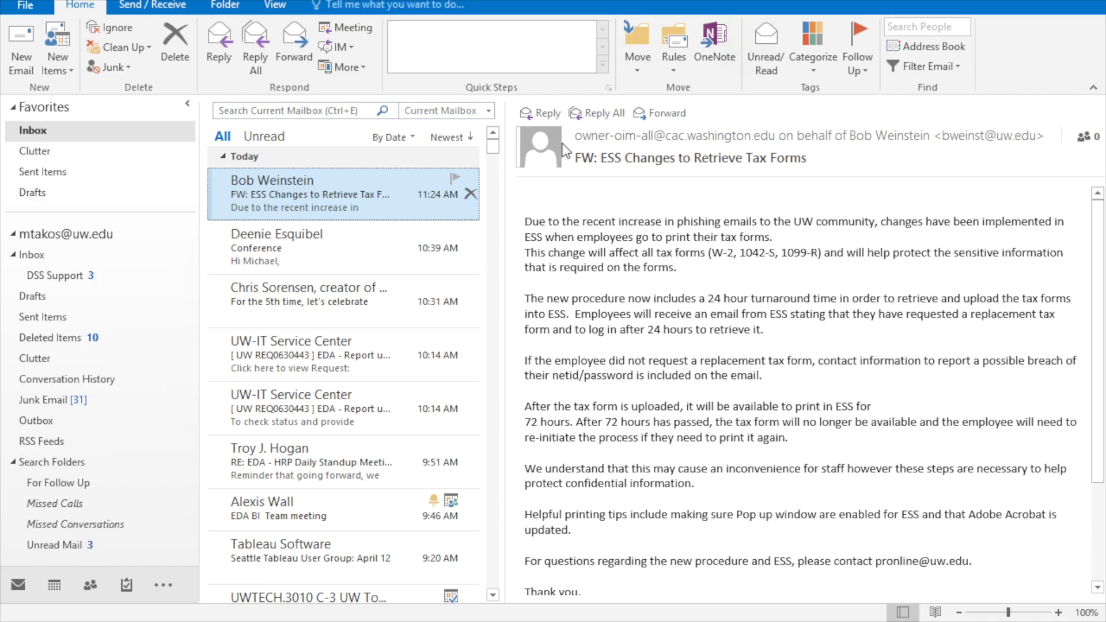
click(54, 586)
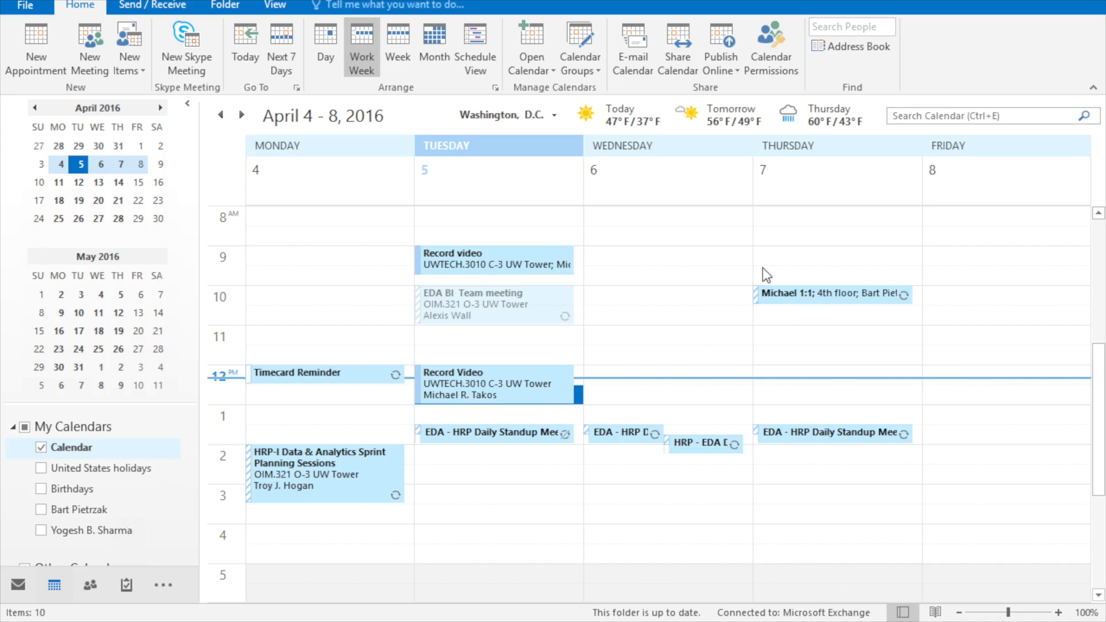
Tag Thursday's 10 AM one-on-one meeting with the Green category
click(804, 299)
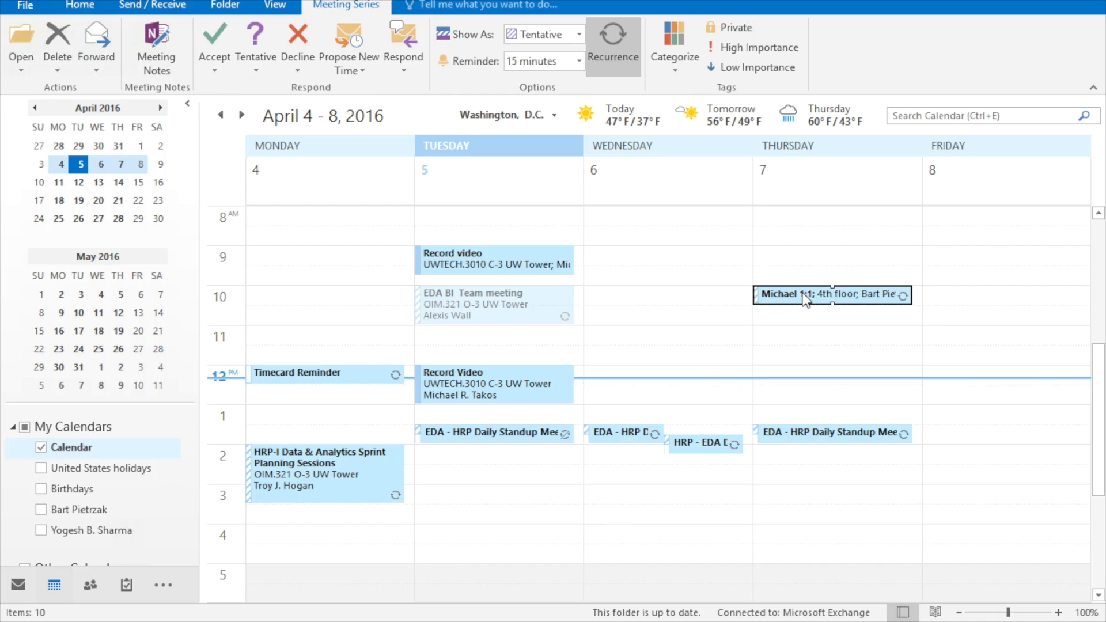
mouse_move(805, 299)
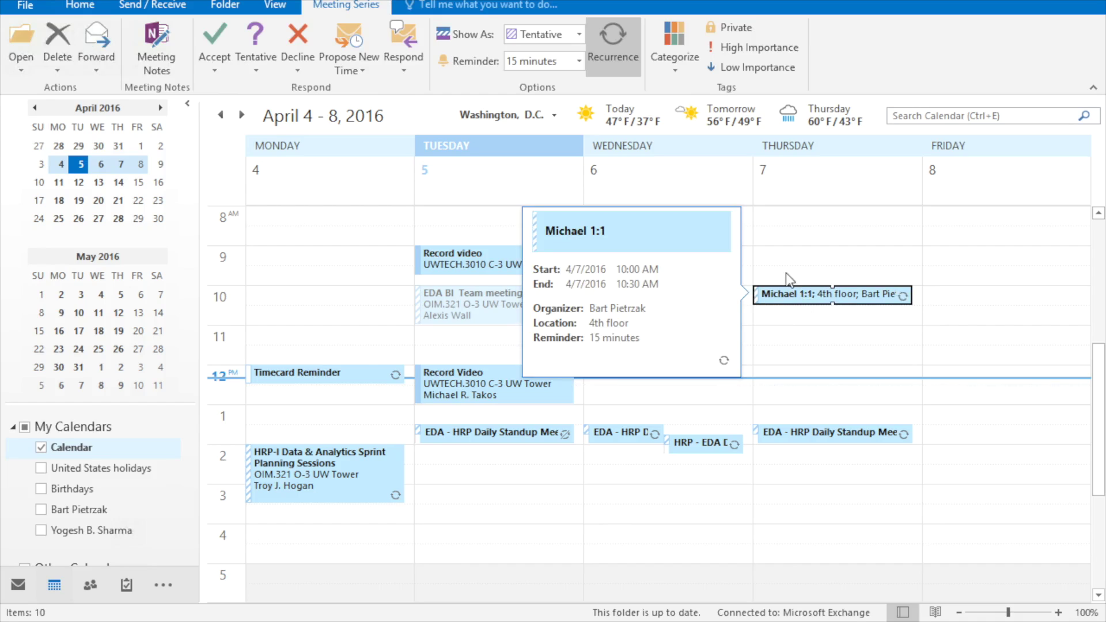
click(678, 74)
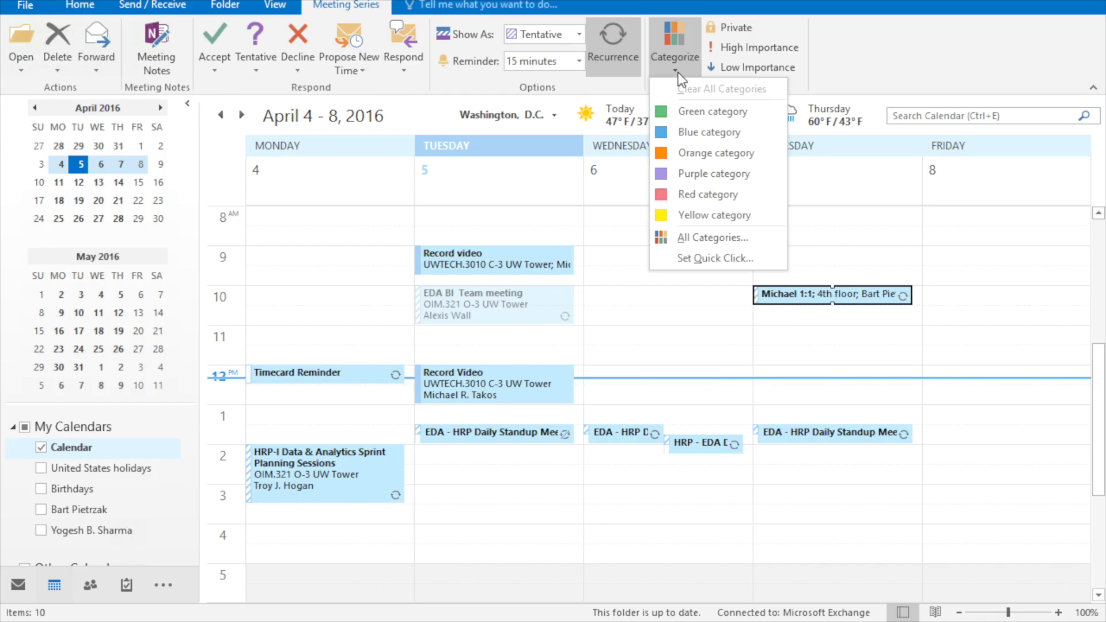
click(702, 112)
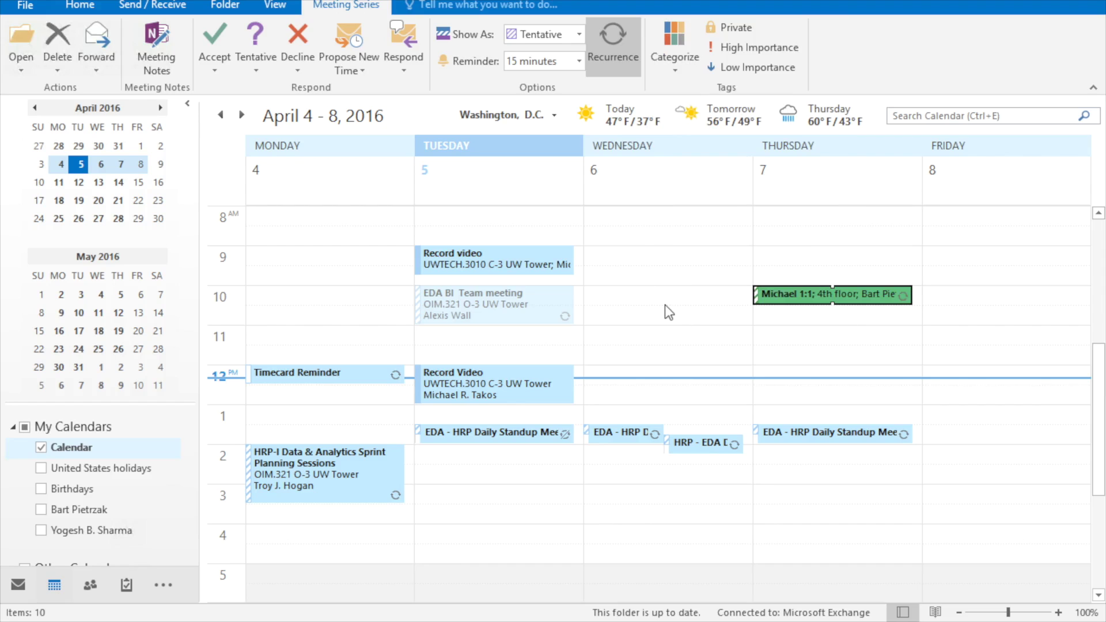
click(665, 305)
Rename the Green category to '1 on 1' in the All Categories manager
click(805, 298)
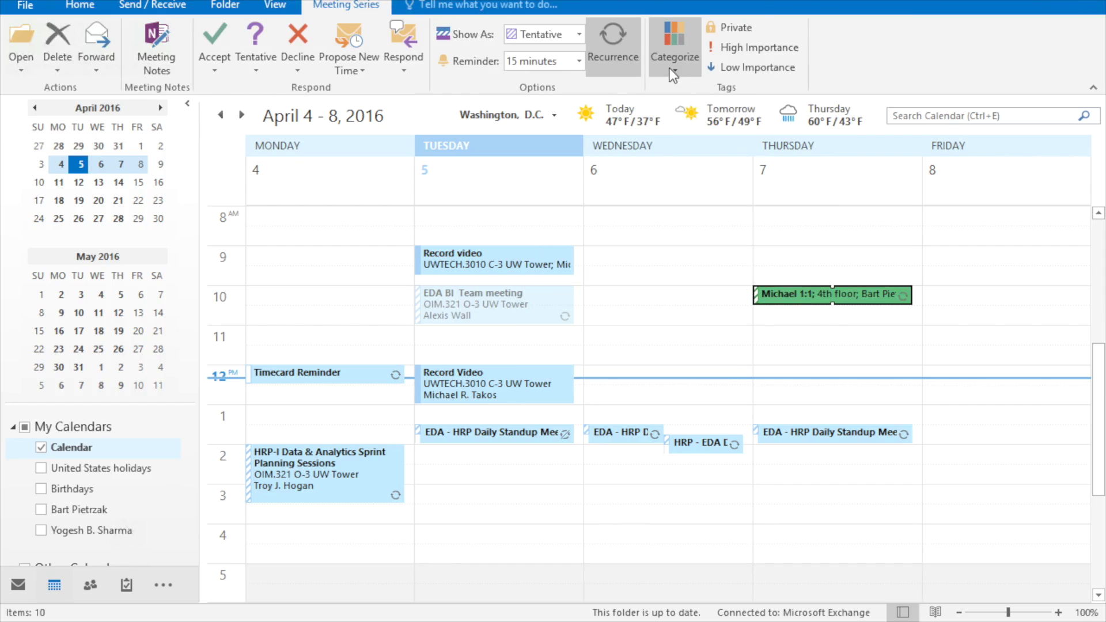
click(672, 72)
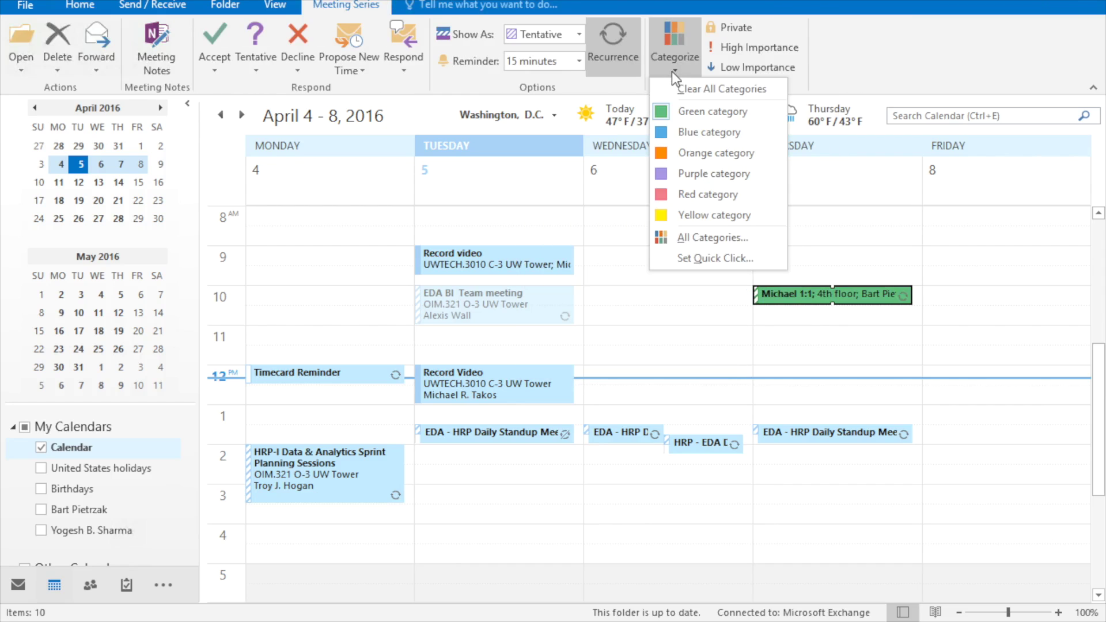
click(696, 237)
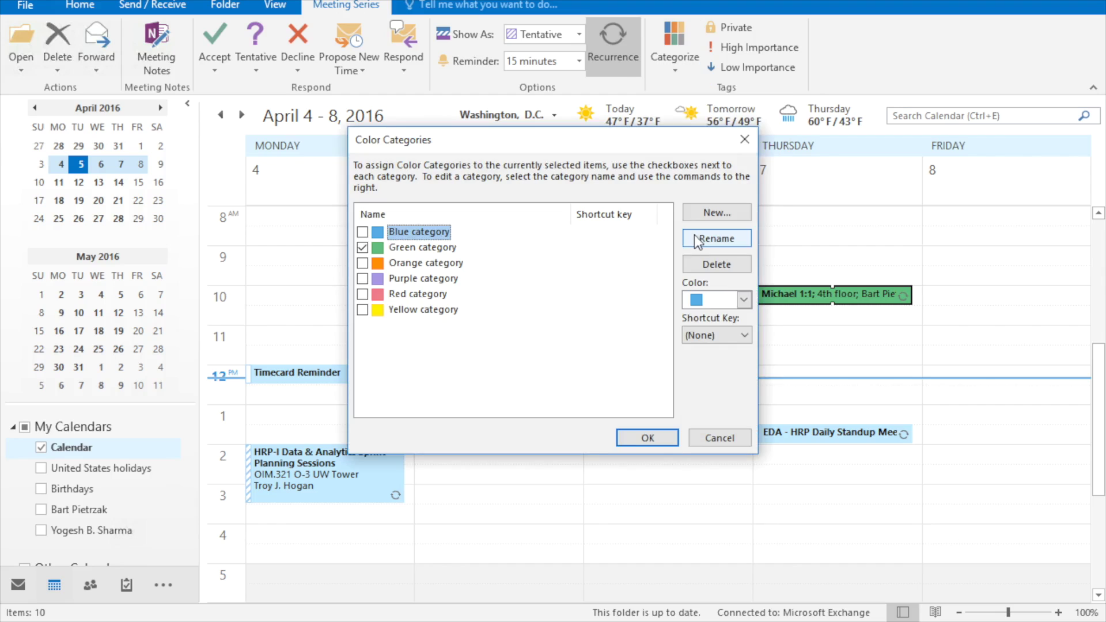
click(398, 248)
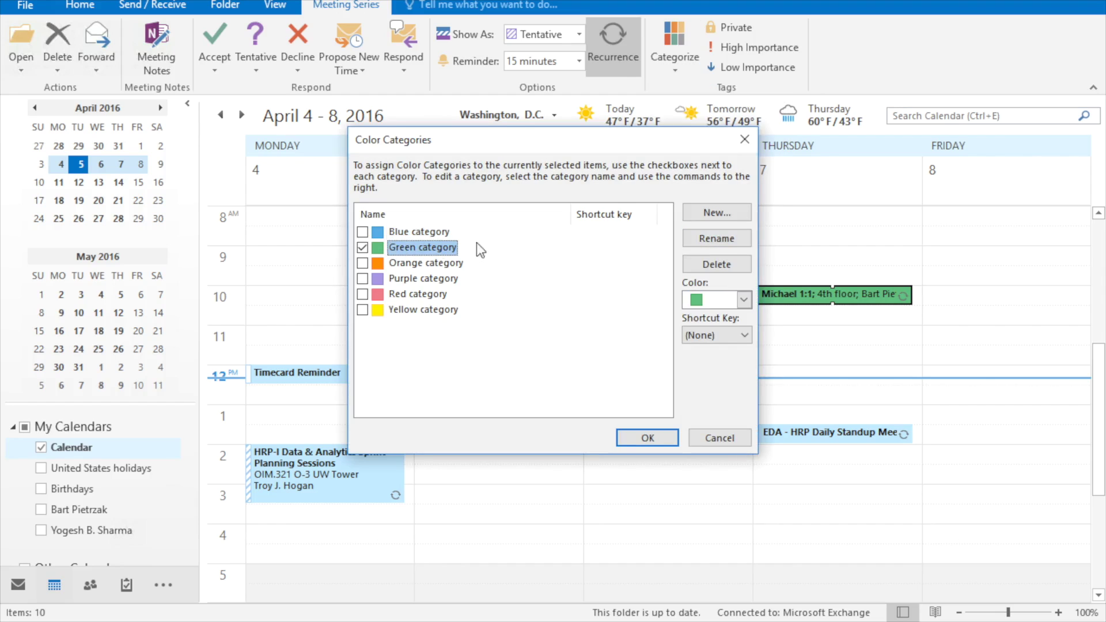
click(725, 241)
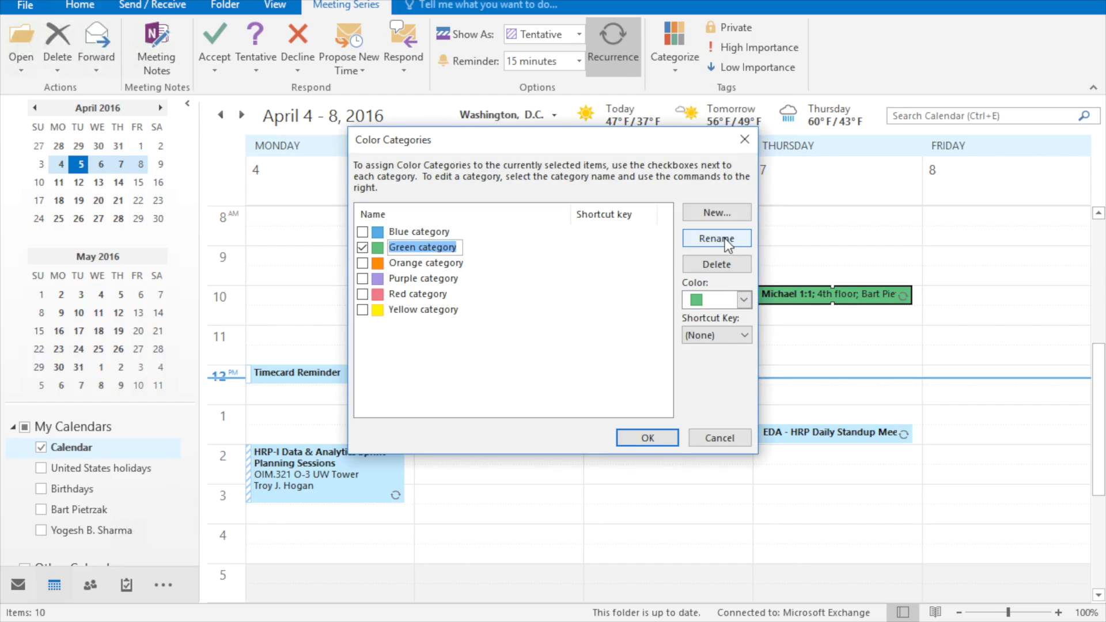
text(1 on 1)
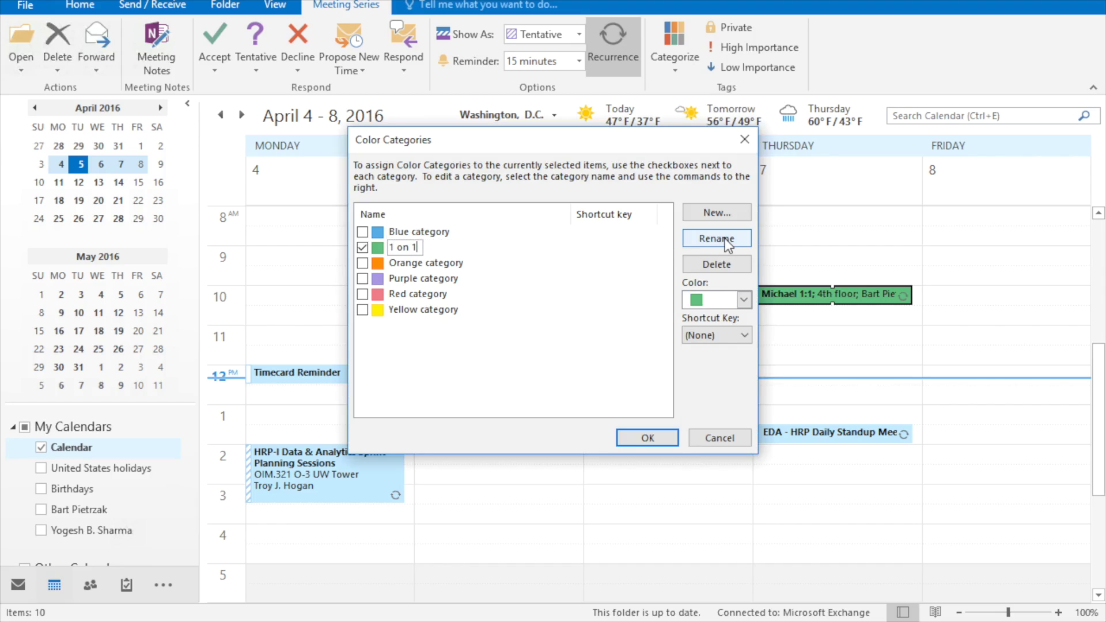
click(646, 437)
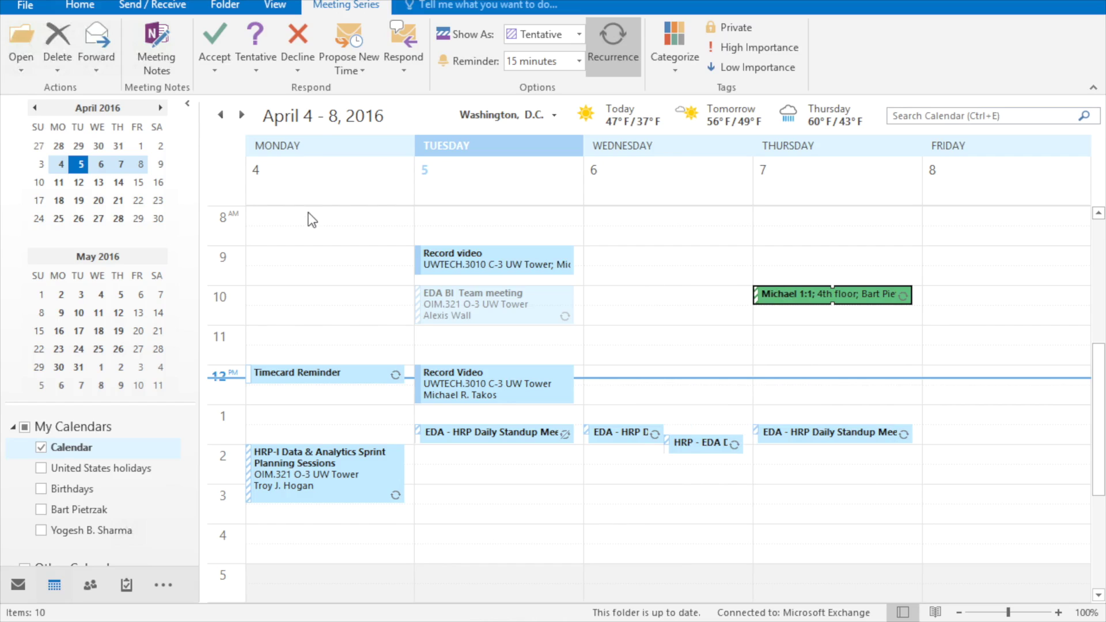
Start Outlook's Import/Export wizard with Export to a file chosen
click(23, 7)
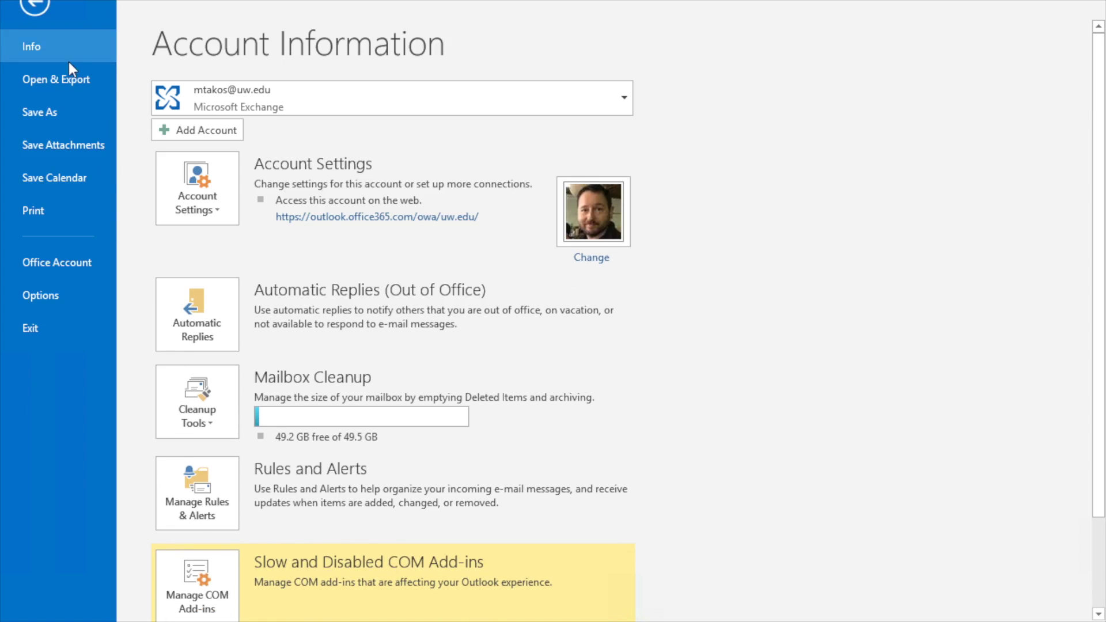
click(51, 80)
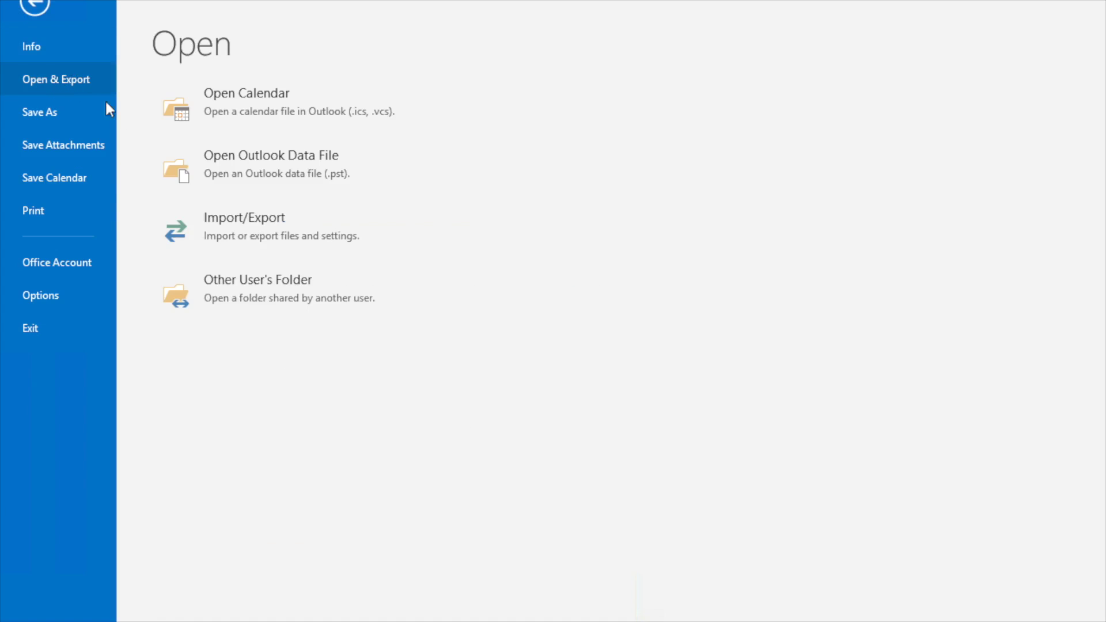
click(237, 223)
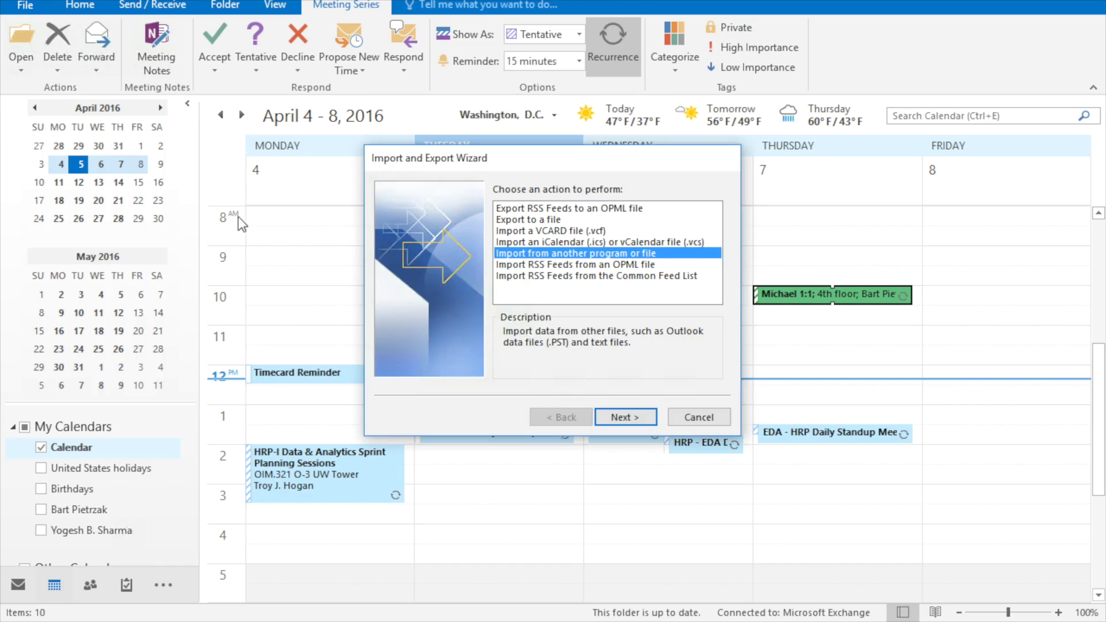
click(540, 220)
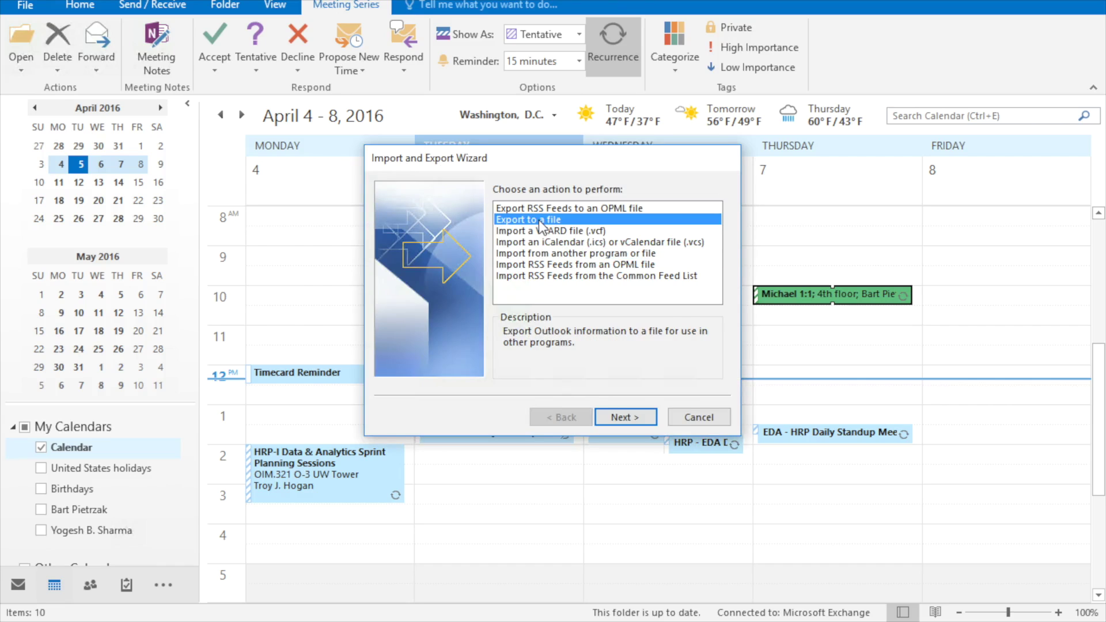
click(621, 420)
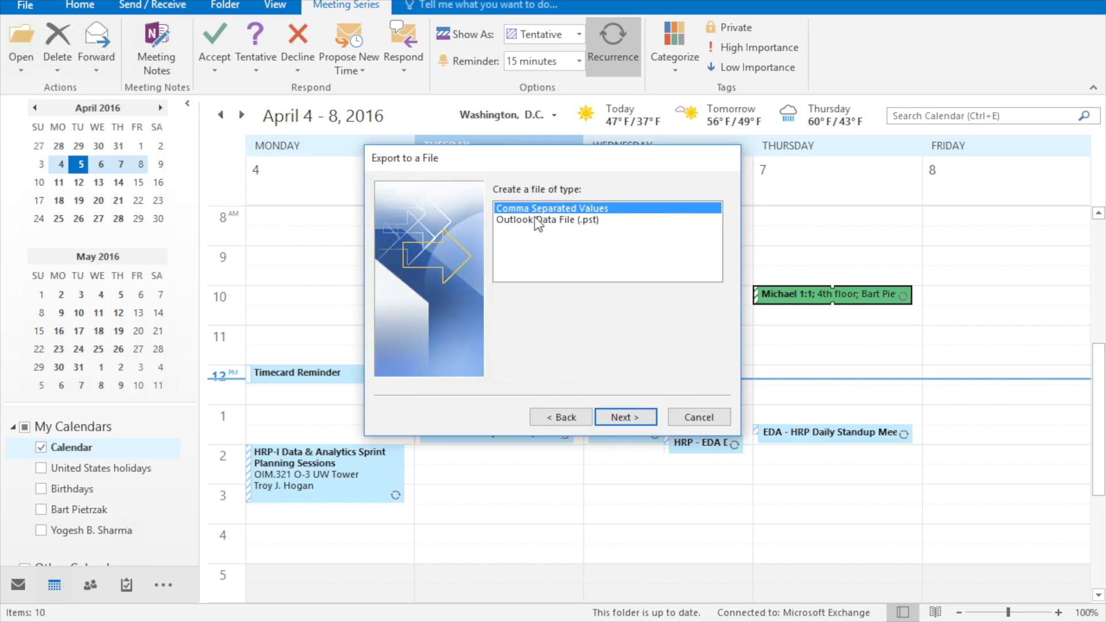
Export as Comma Separated Values from the Calendar folder to test.CSV on the Desktop
click(634, 425)
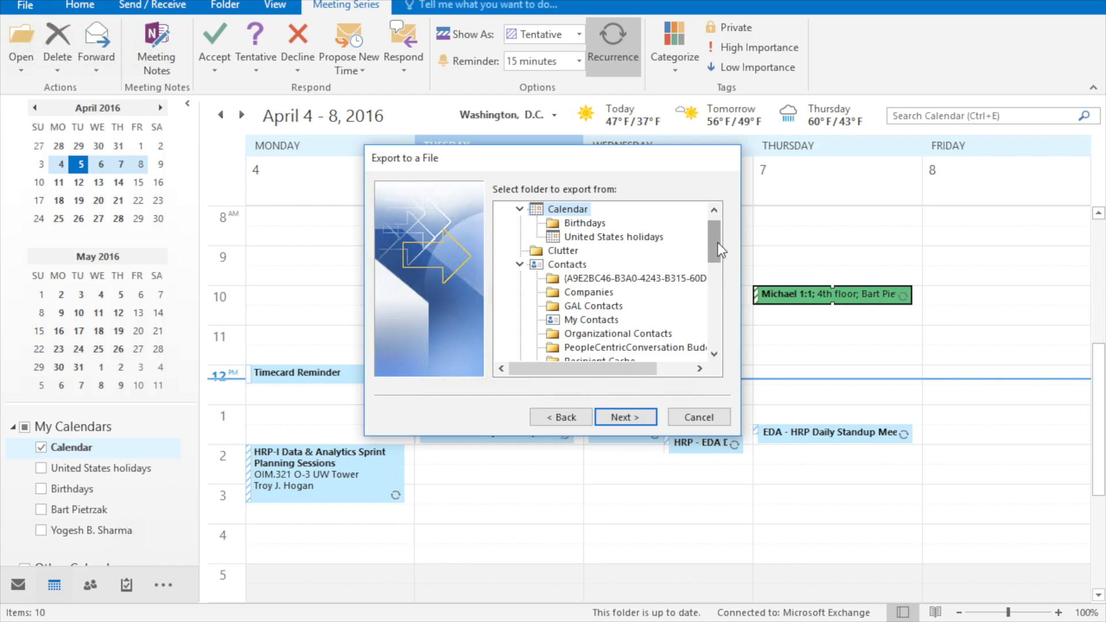
scroll(720, 248, up, 2)
click(620, 422)
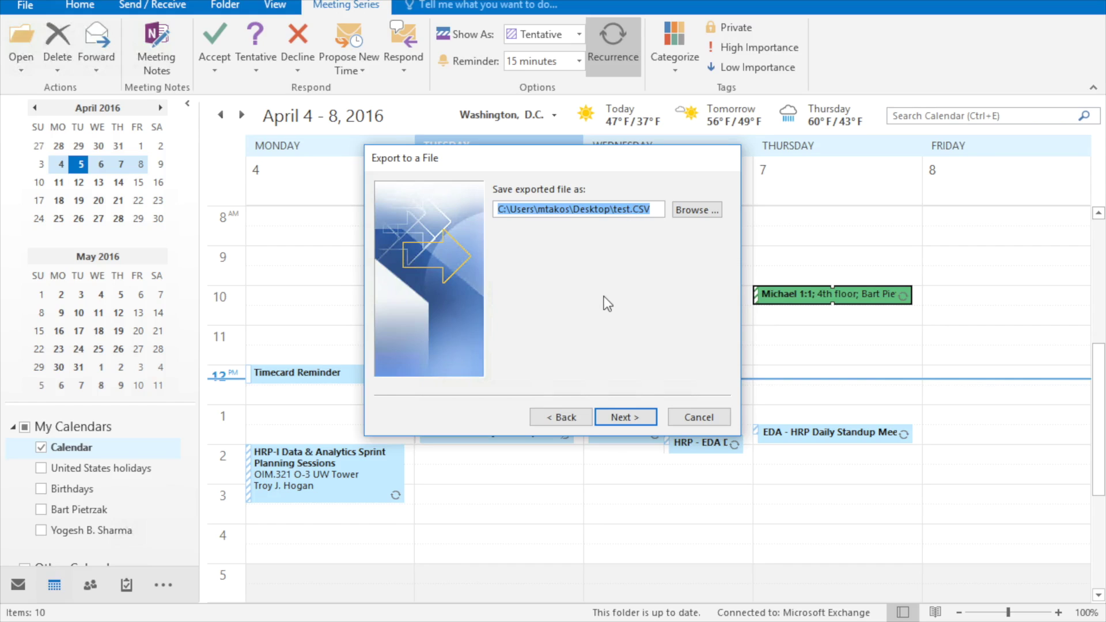
click(614, 412)
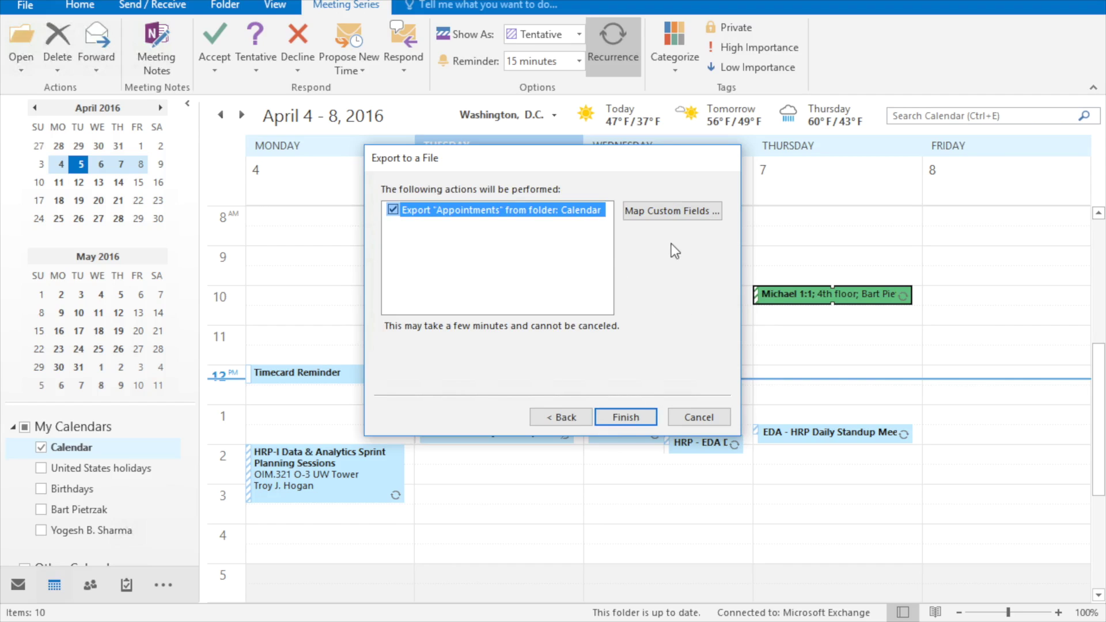
Remove the Description field from the export's custom field mapping
click(672, 209)
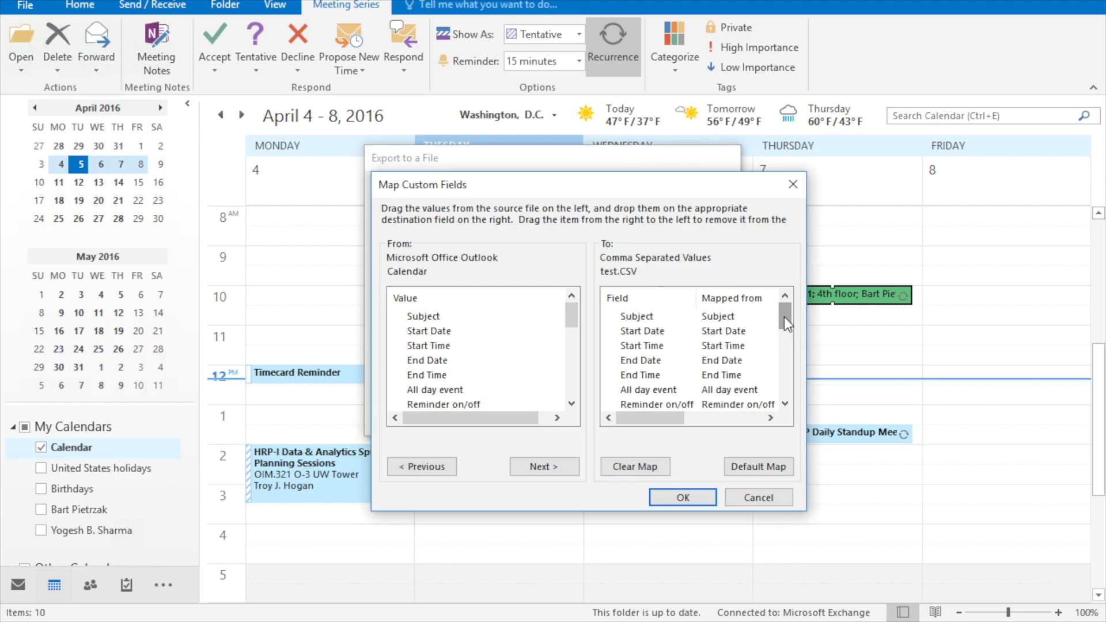
drag(784, 317, 793, 368)
click(653, 377)
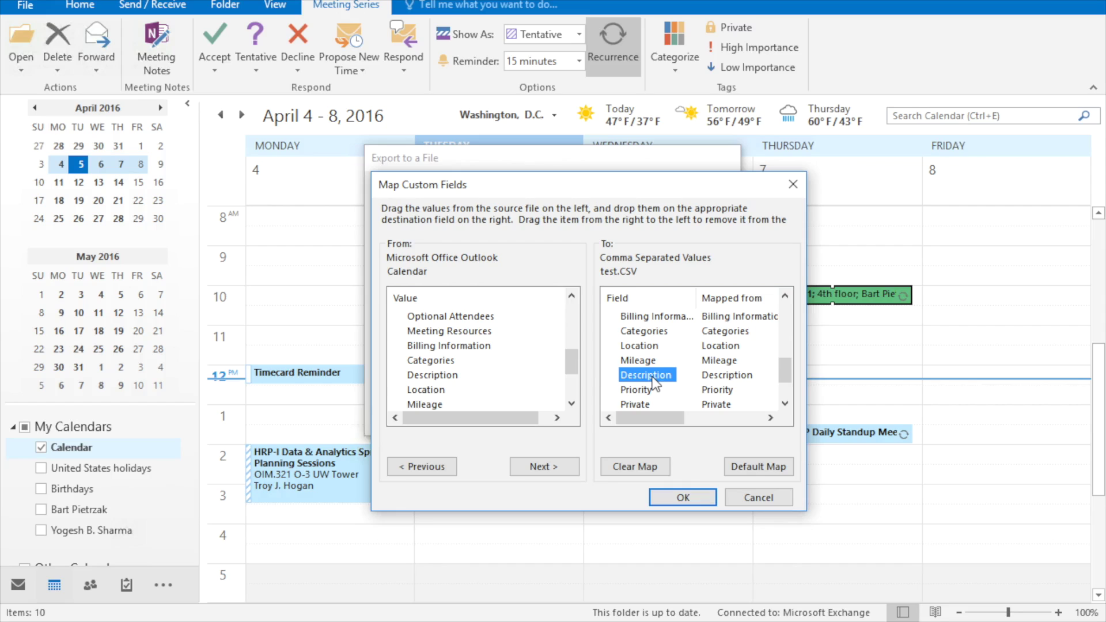
drag(654, 383, 476, 355)
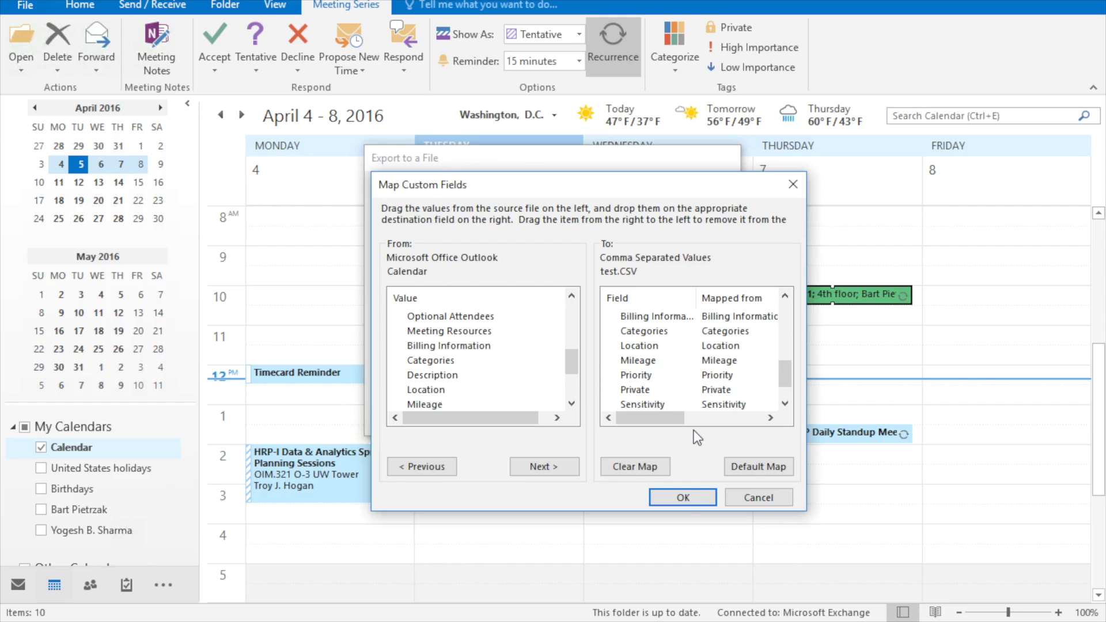
click(683, 498)
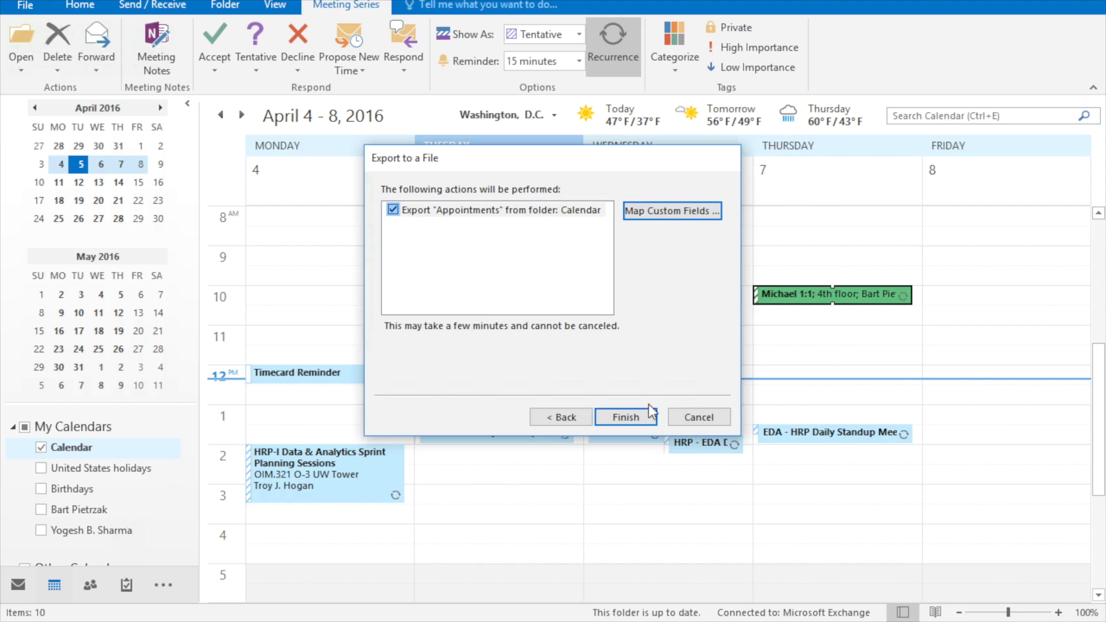
Finish the export using the date range 3/1/2016 to 7/1/2016
click(634, 419)
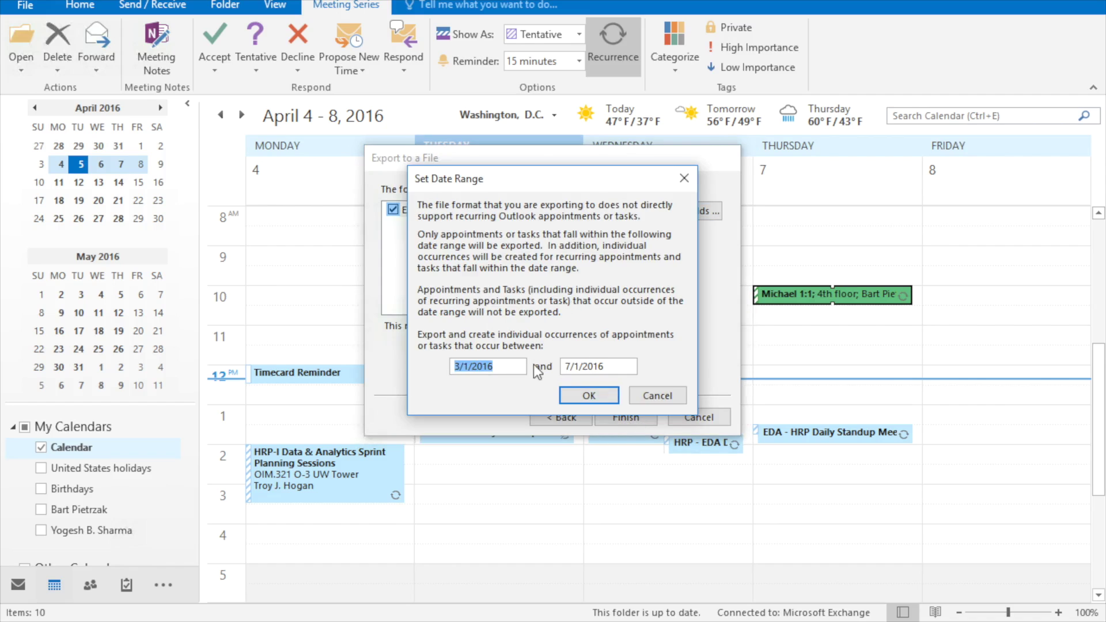
click(589, 396)
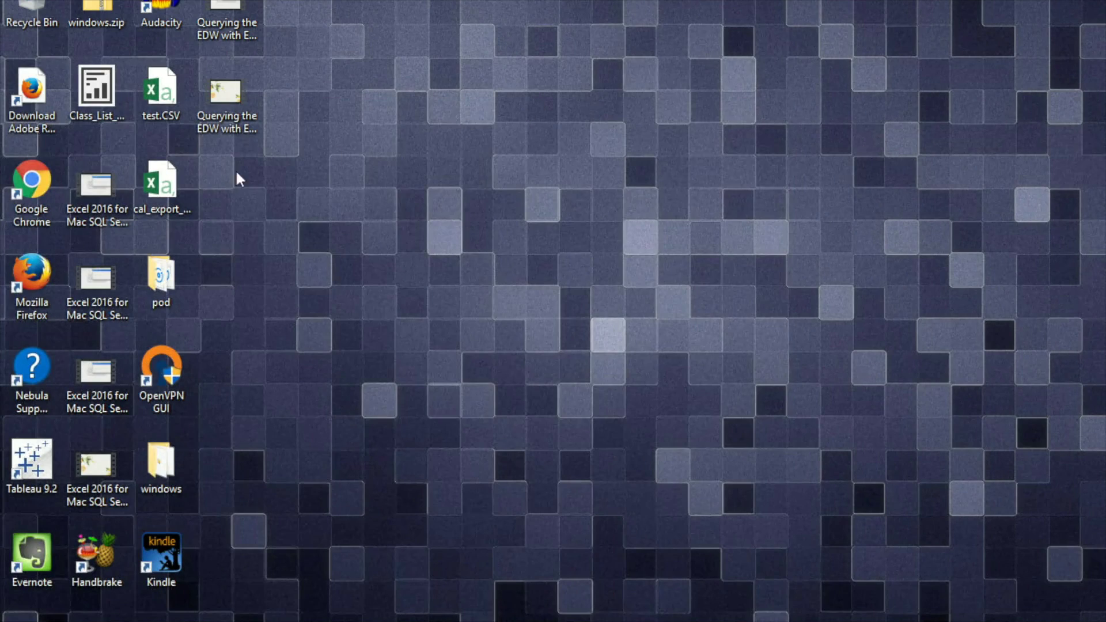
Open cal_export_april_no_desc.csv from the desktop in Excel
click(163, 98)
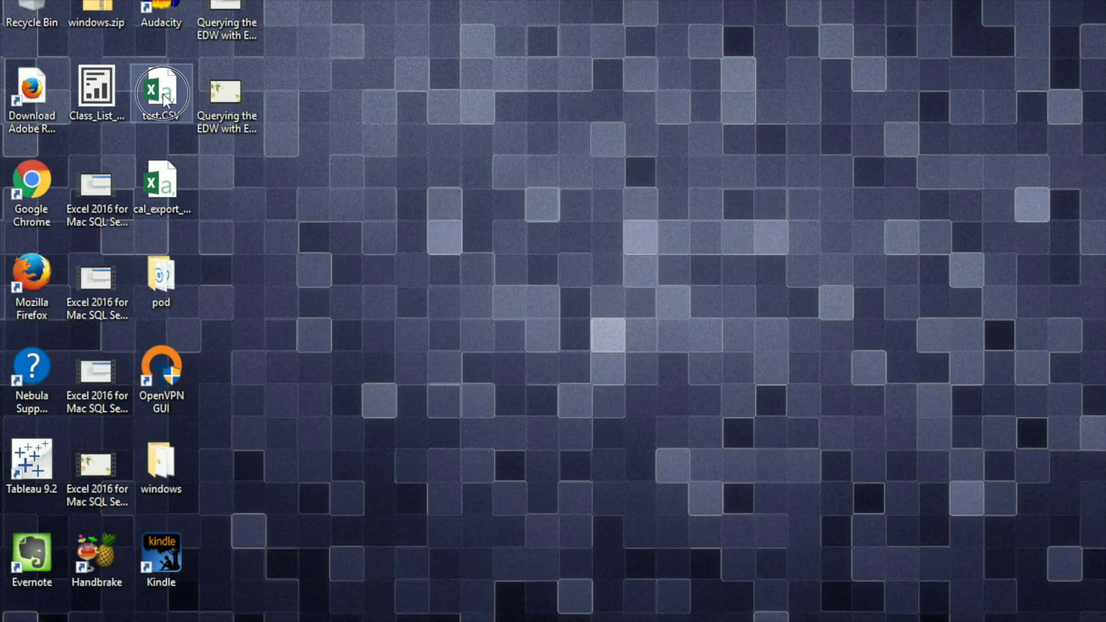
click(294, 172)
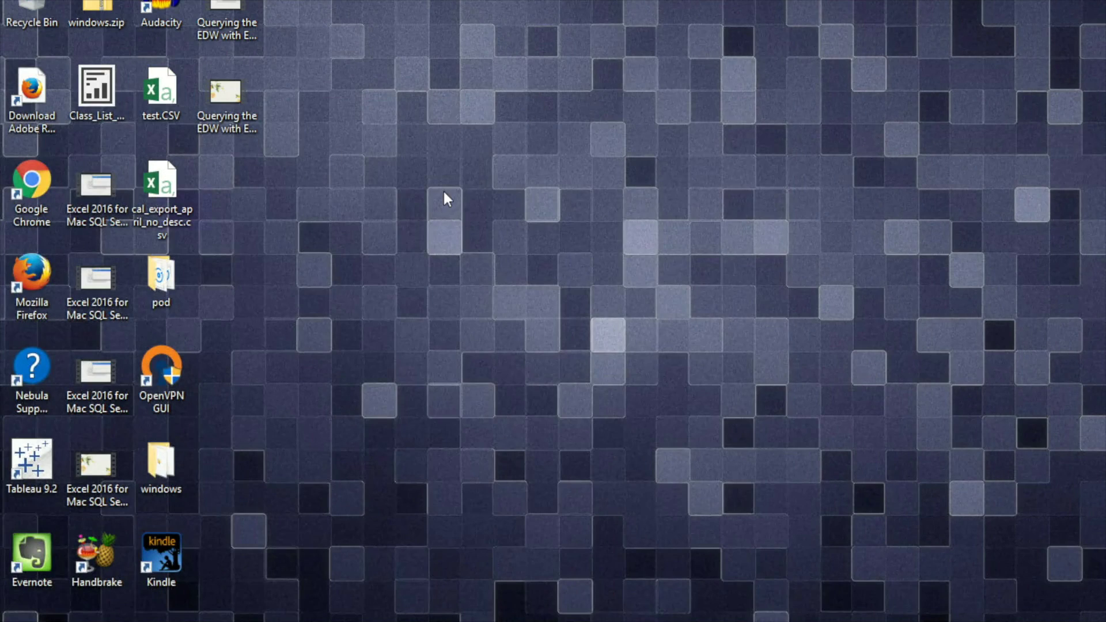
right_click(164, 171)
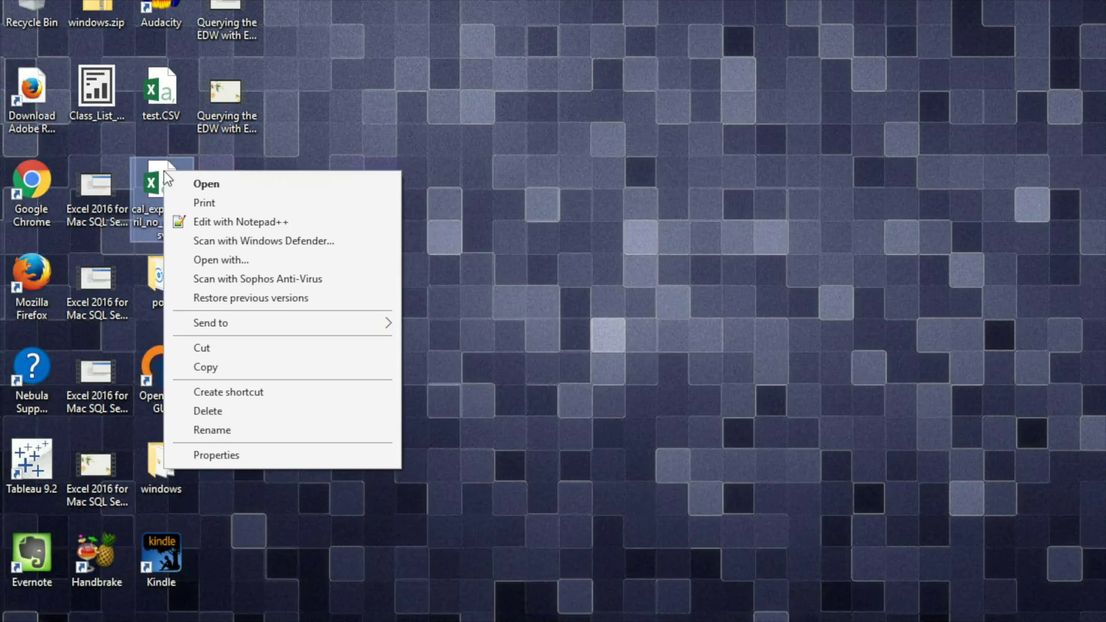
click(209, 183)
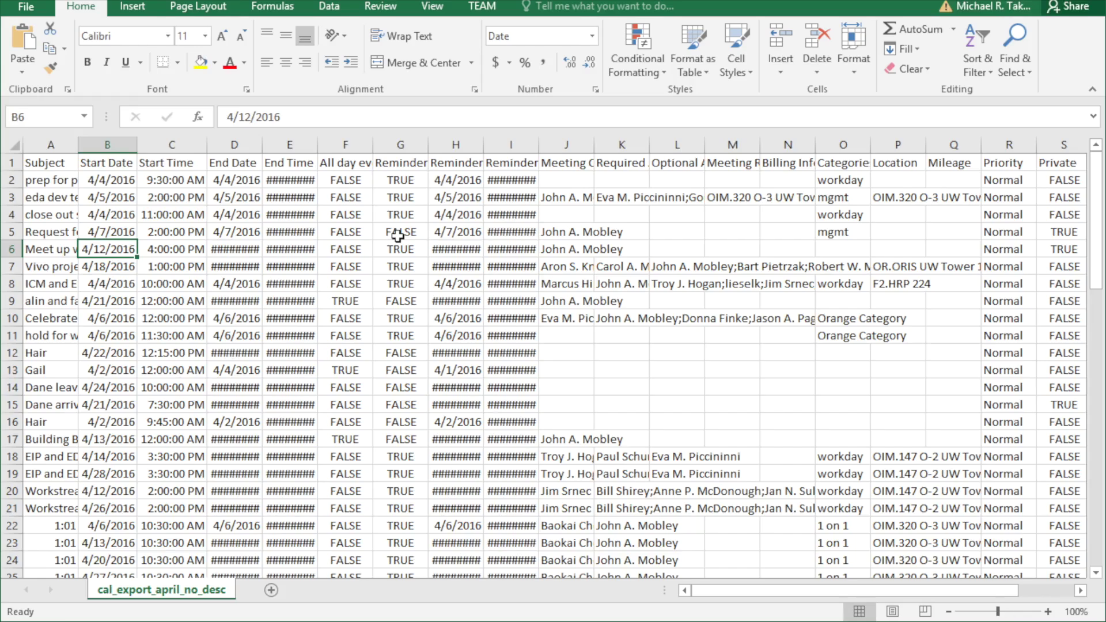
click(247, 246)
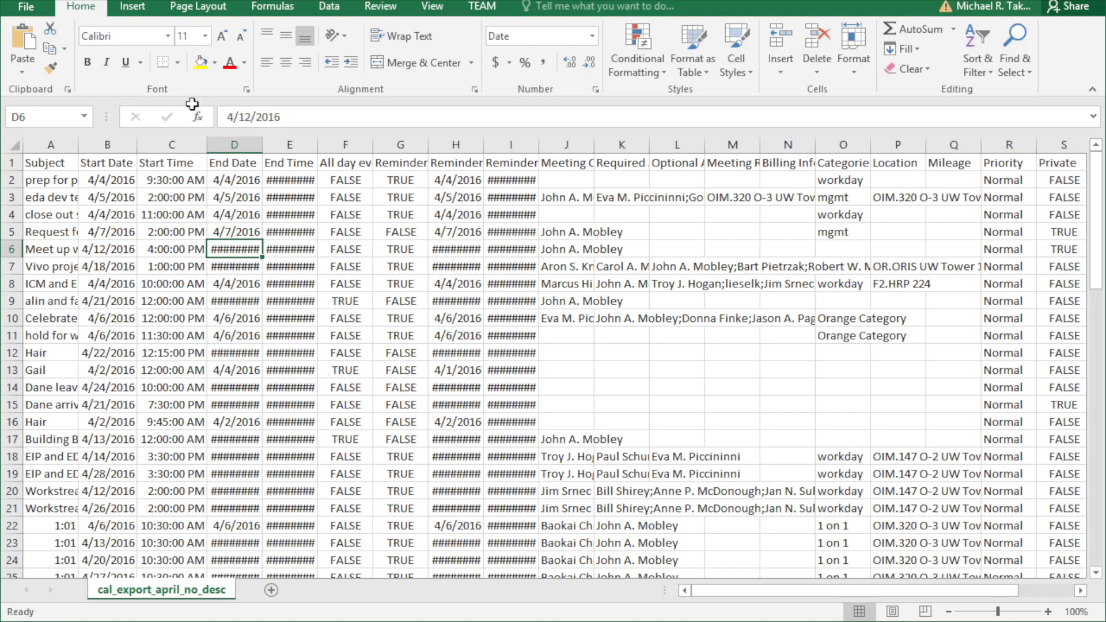
click(134, 8)
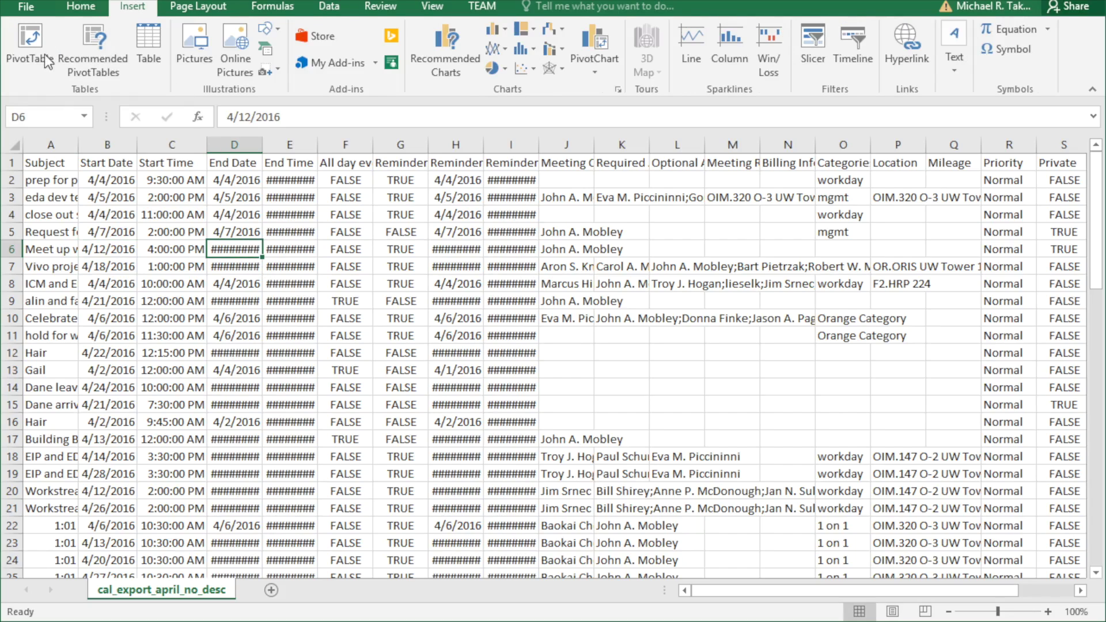
Convert the A1:U72 calendar data into Table1 with a header row and filter buttons
click(149, 46)
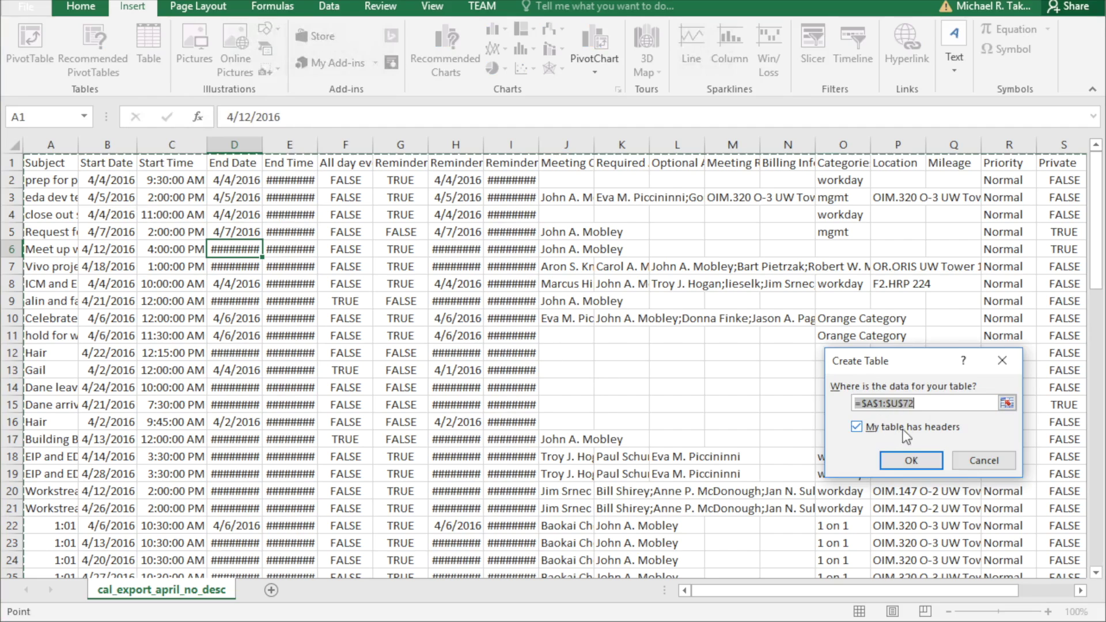
click(906, 461)
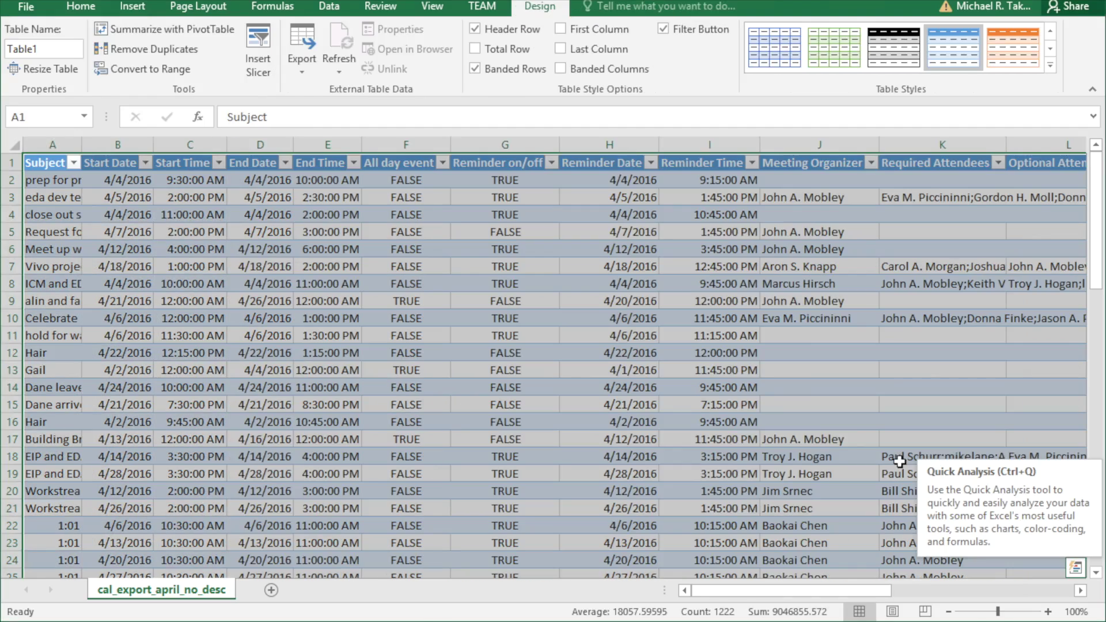
click(350, 316)
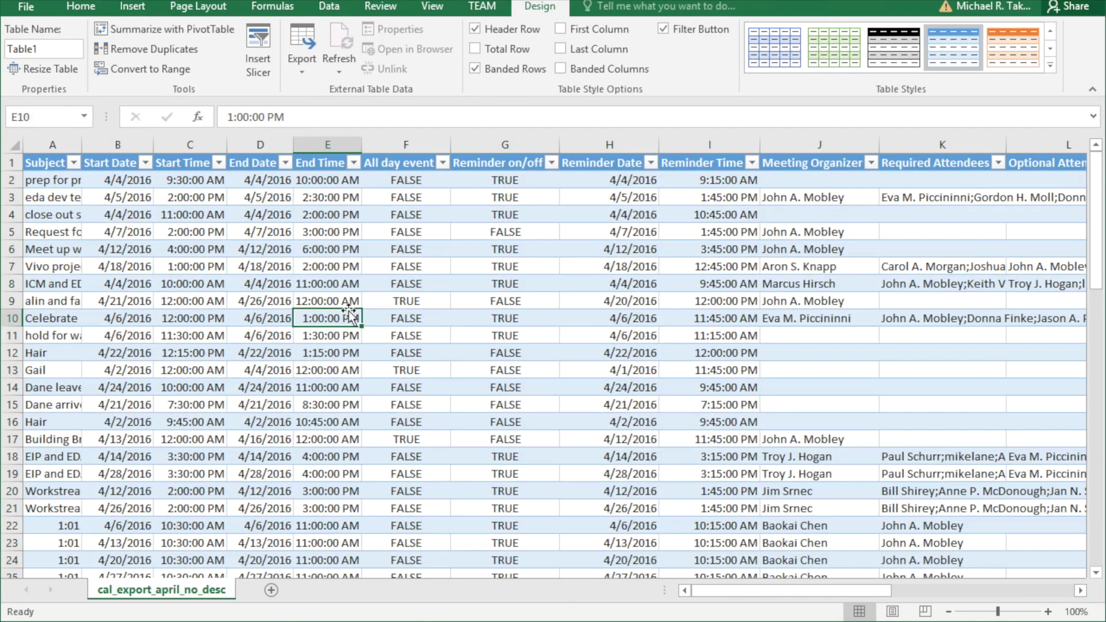
click(219, 164)
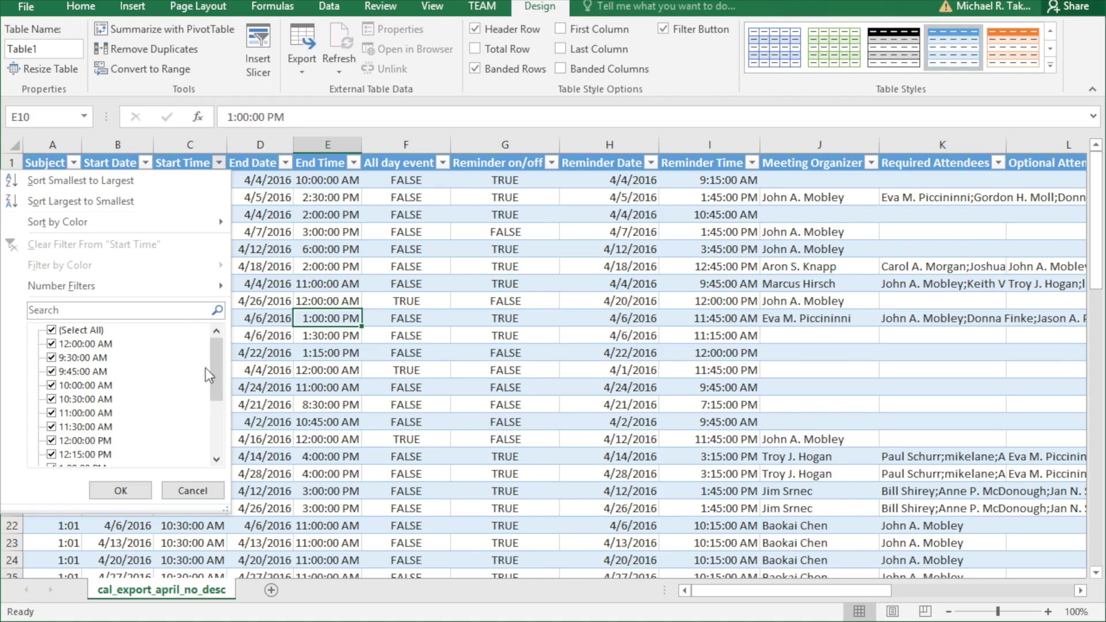
click(190, 488)
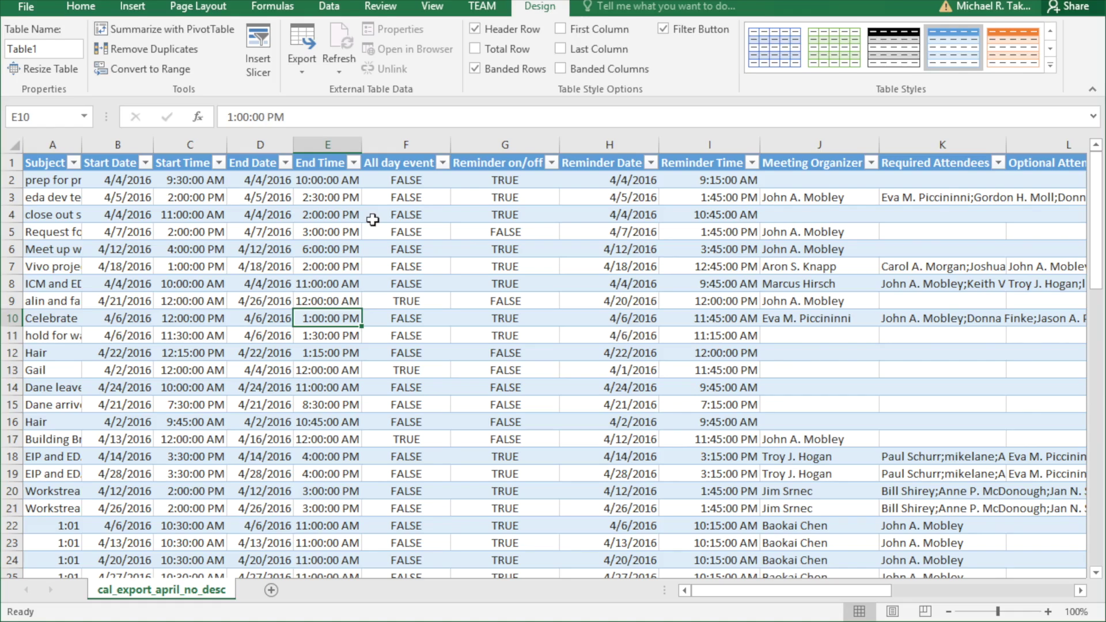
click(397, 212)
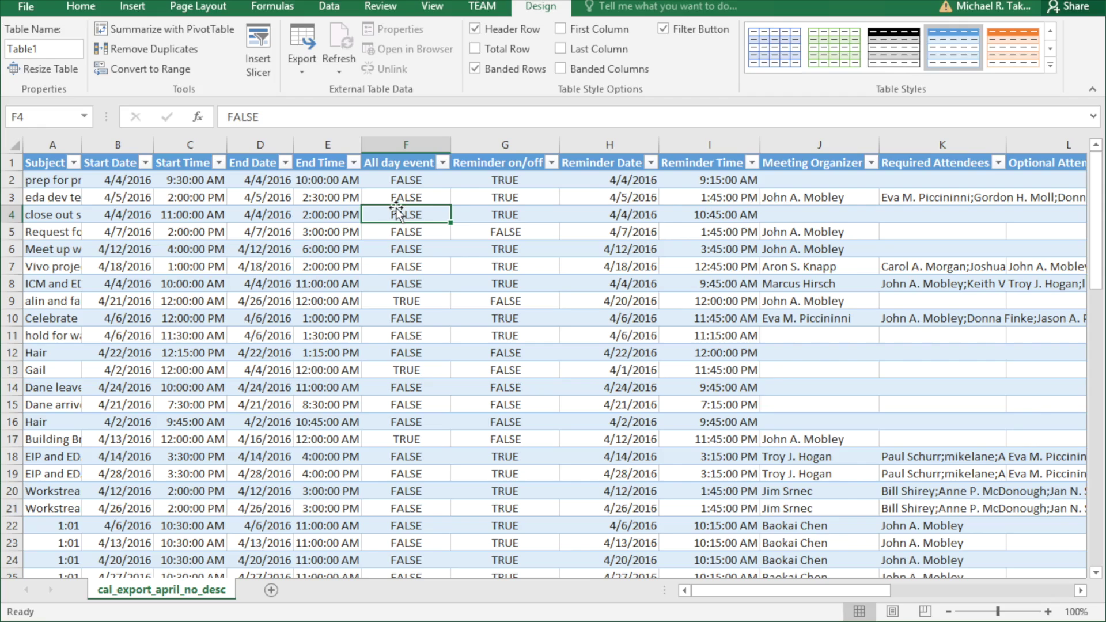
click(402, 145)
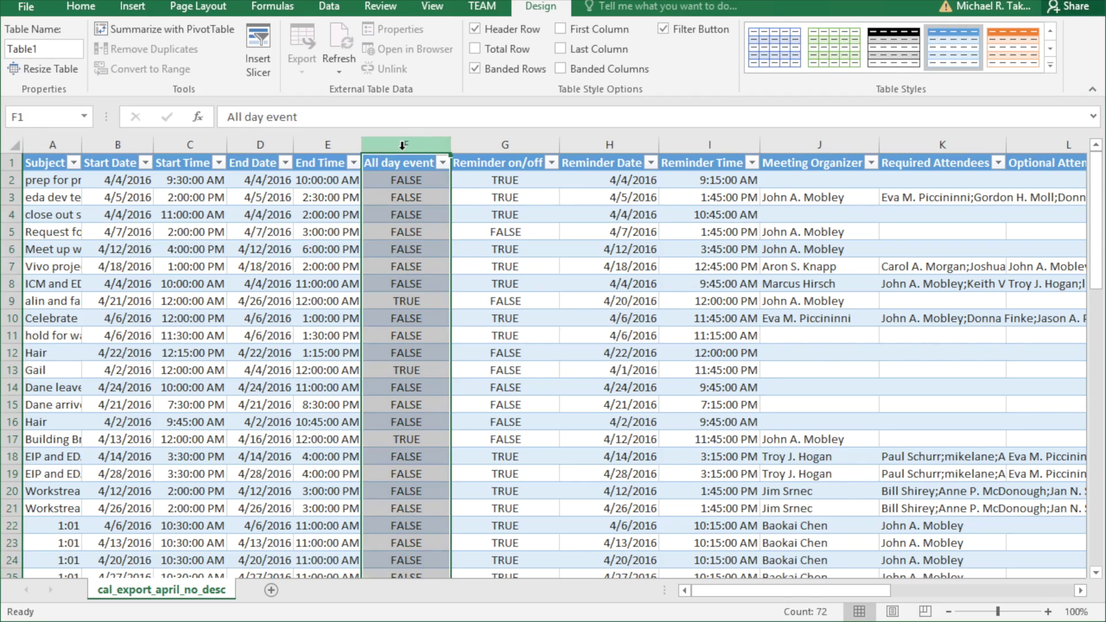
Insert a blank Column1 before the All day event column
right_click(402, 147)
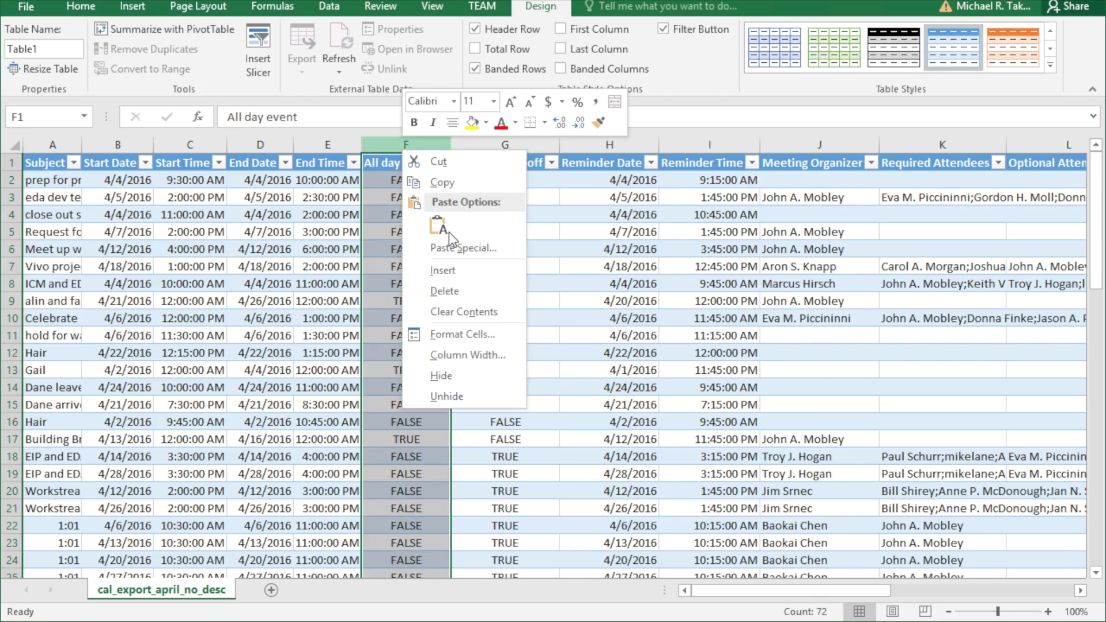
click(444, 271)
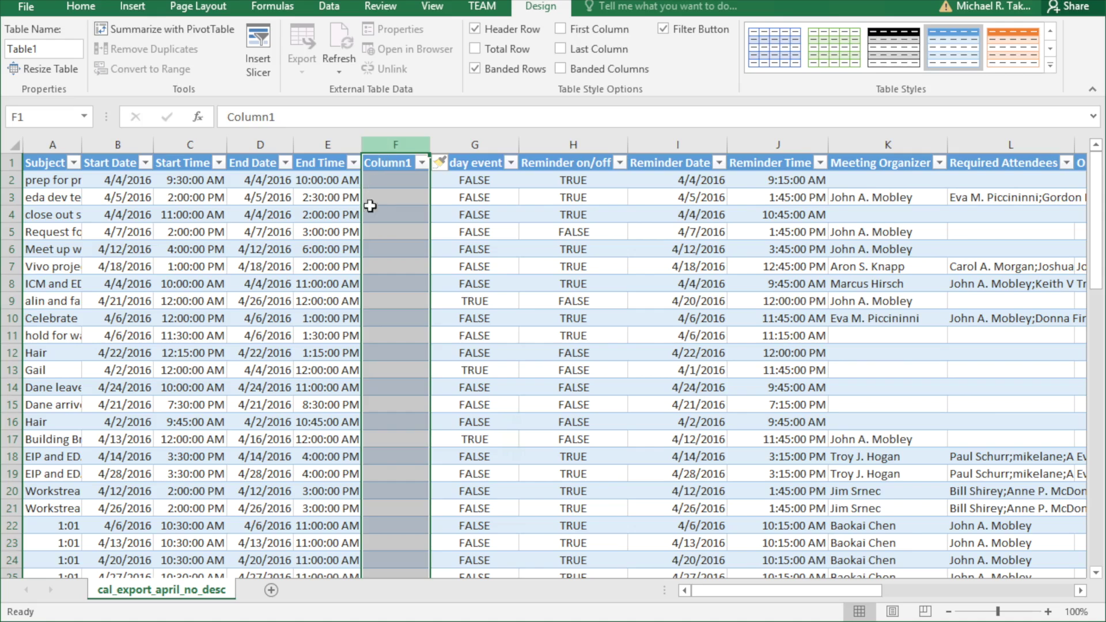
click(376, 227)
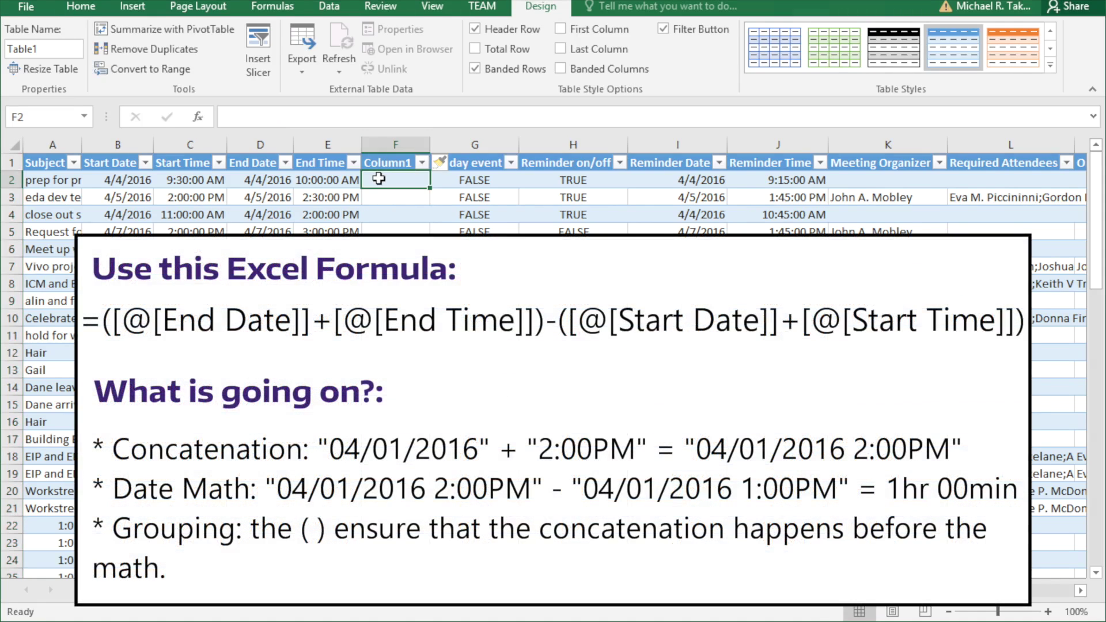
In F2, enter =([@[End Date]]+[@[End Time]])-([@[Start Date]]+[@[Start Time]]) for each meeting's duration
click(378, 178)
text(=)
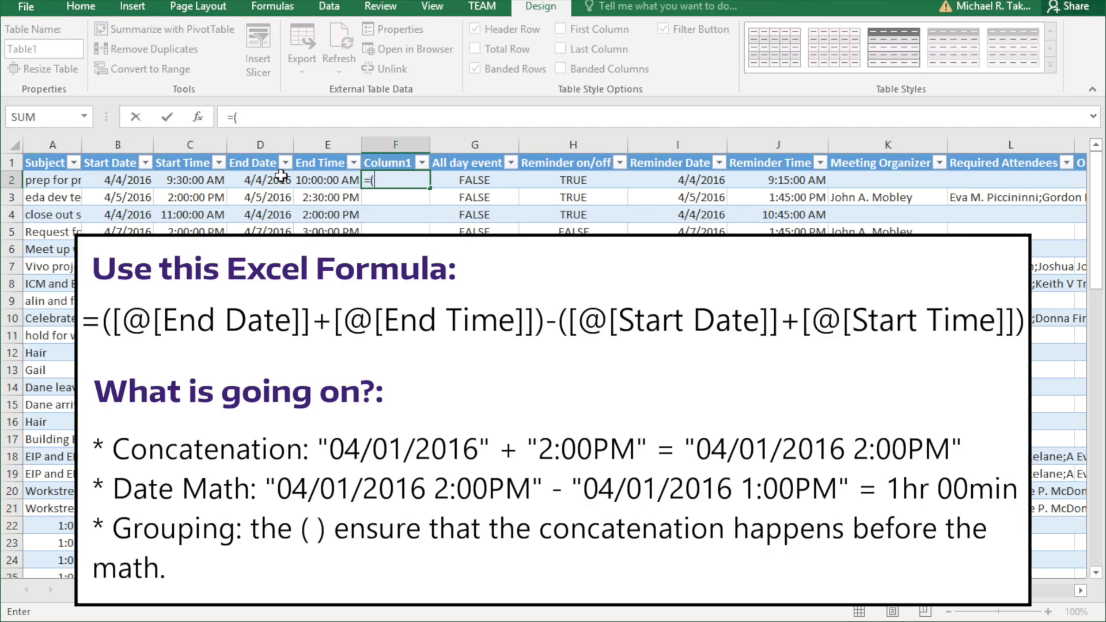
text(()
click(265, 182)
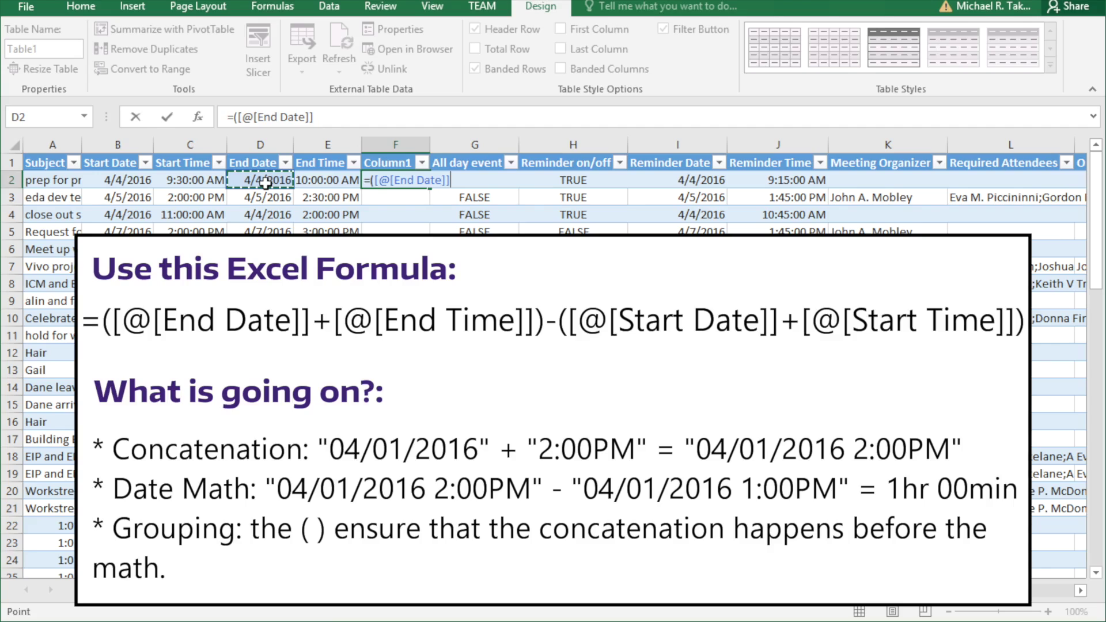
text(+)
click(320, 182)
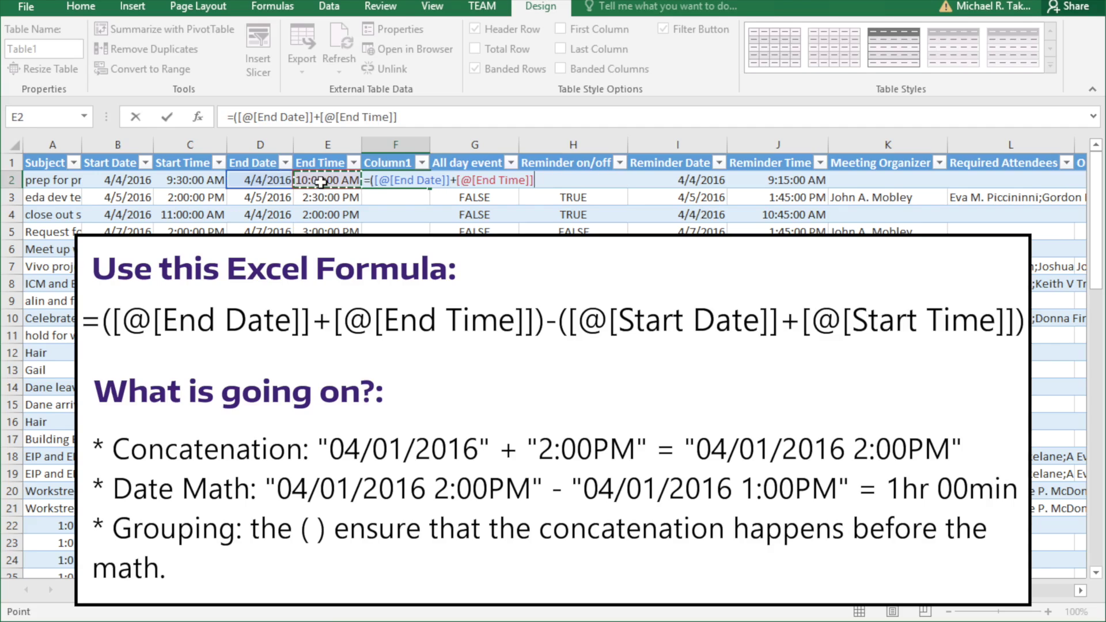
text()-()
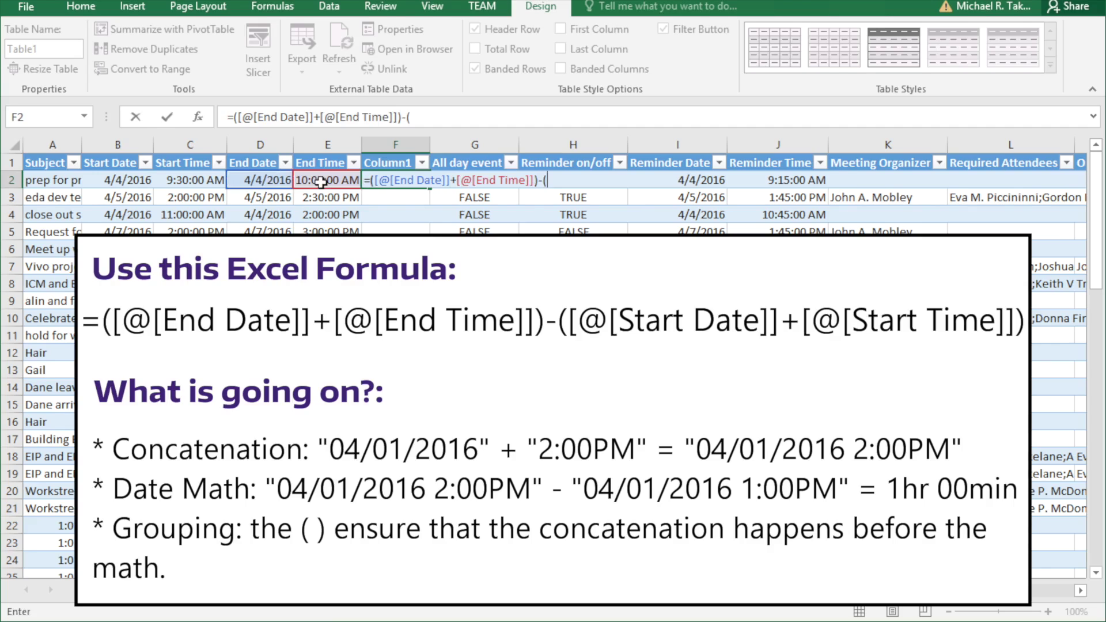
click(122, 180)
text(+)
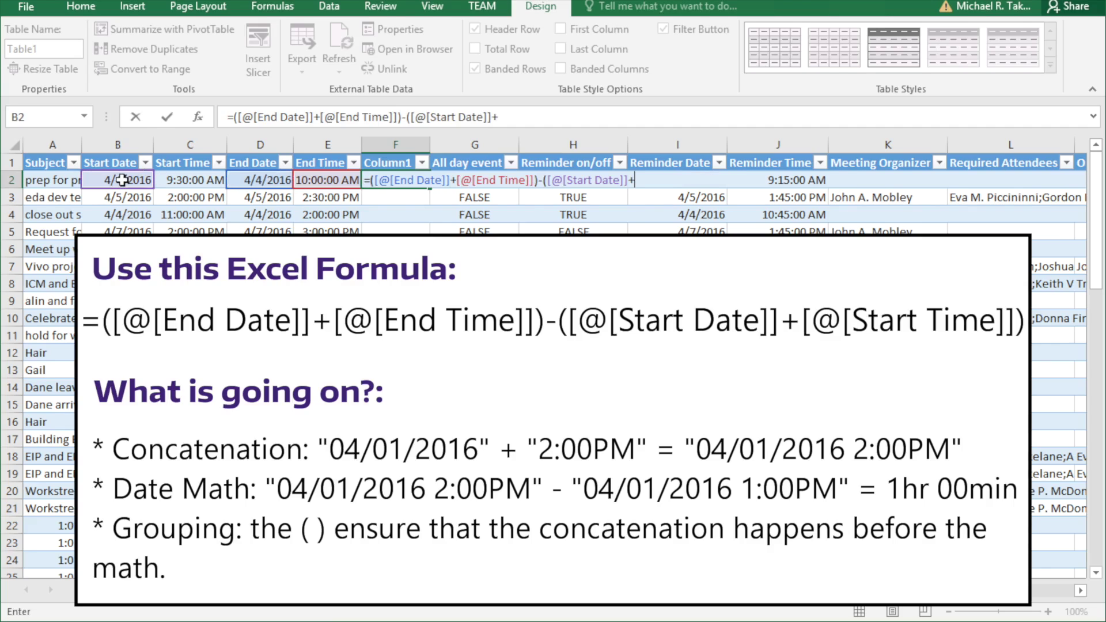
click(173, 179)
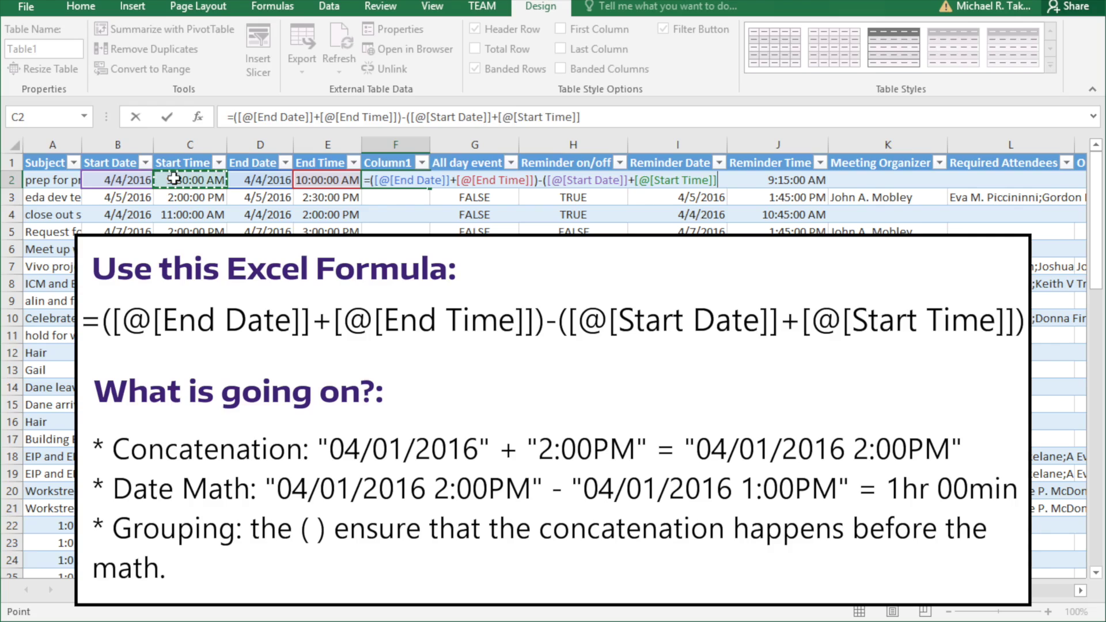
text())
key(Return)
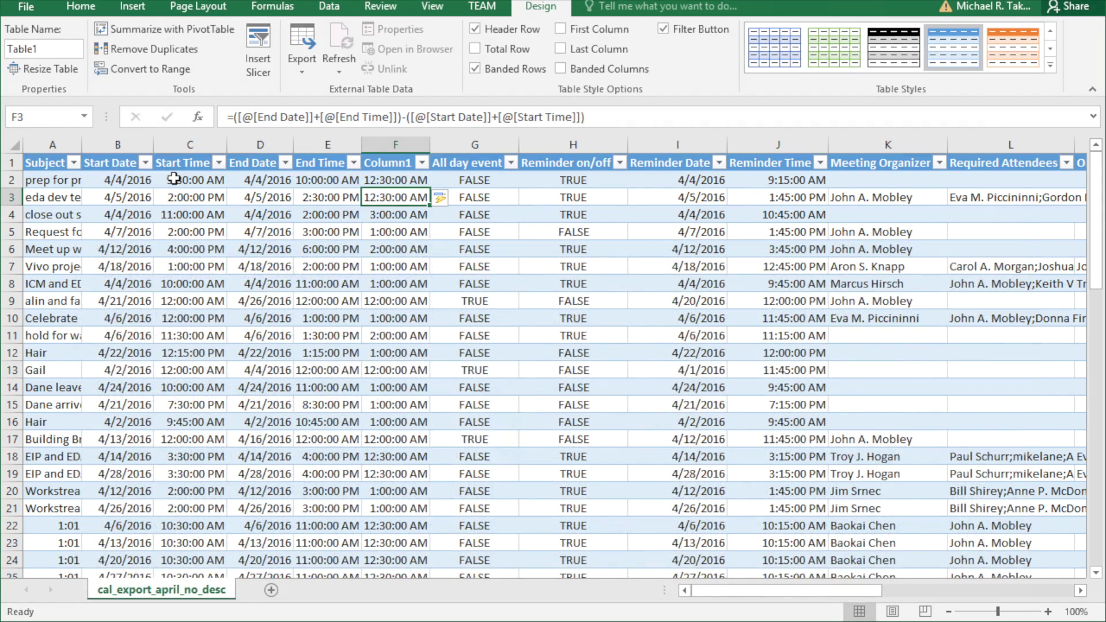
click(387, 181)
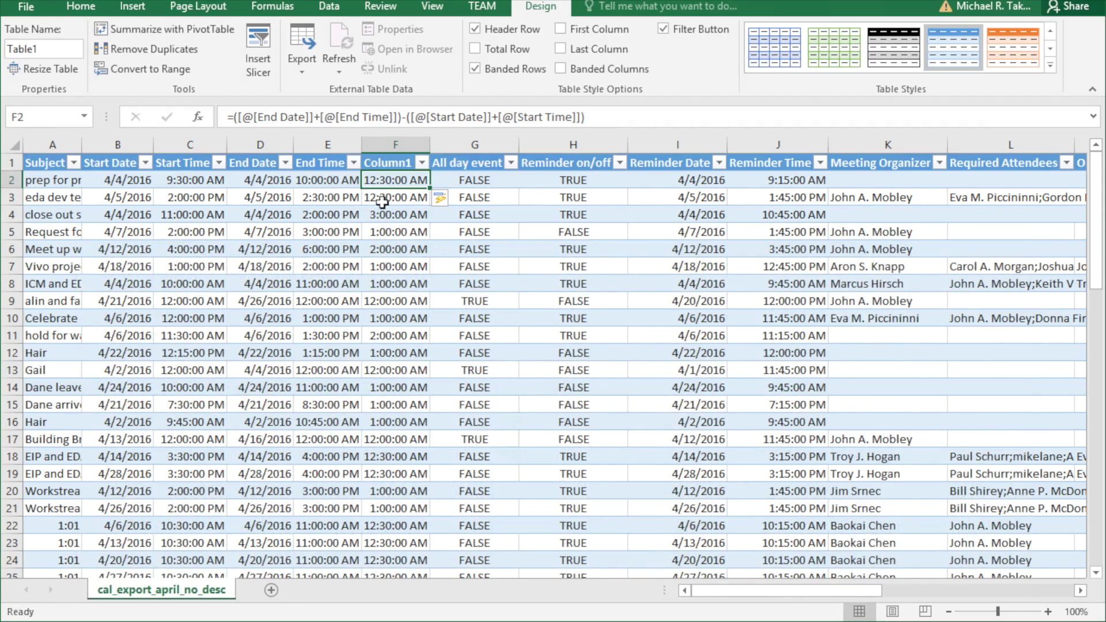
Apply the custom number format [hh]:mm to the Column1 durations
click(390, 157)
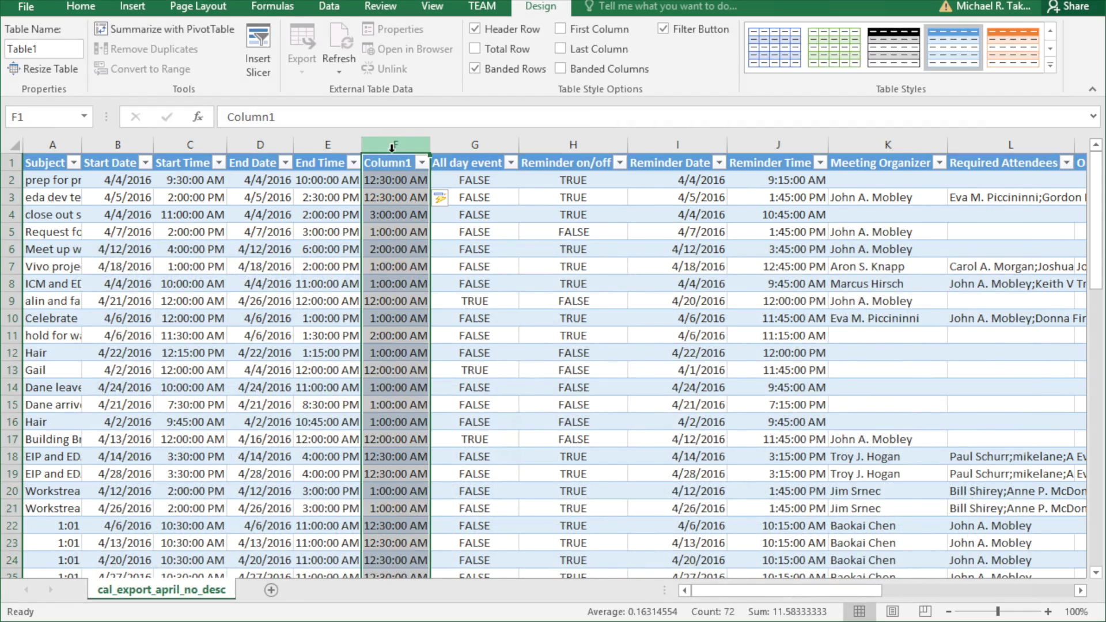
right_click(389, 231)
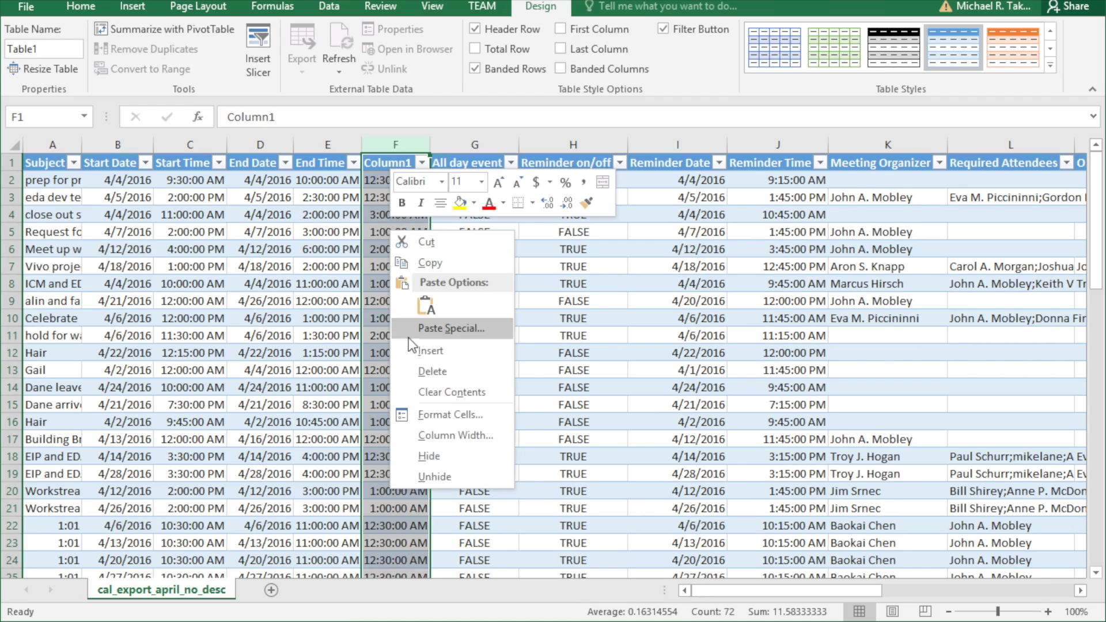
click(442, 417)
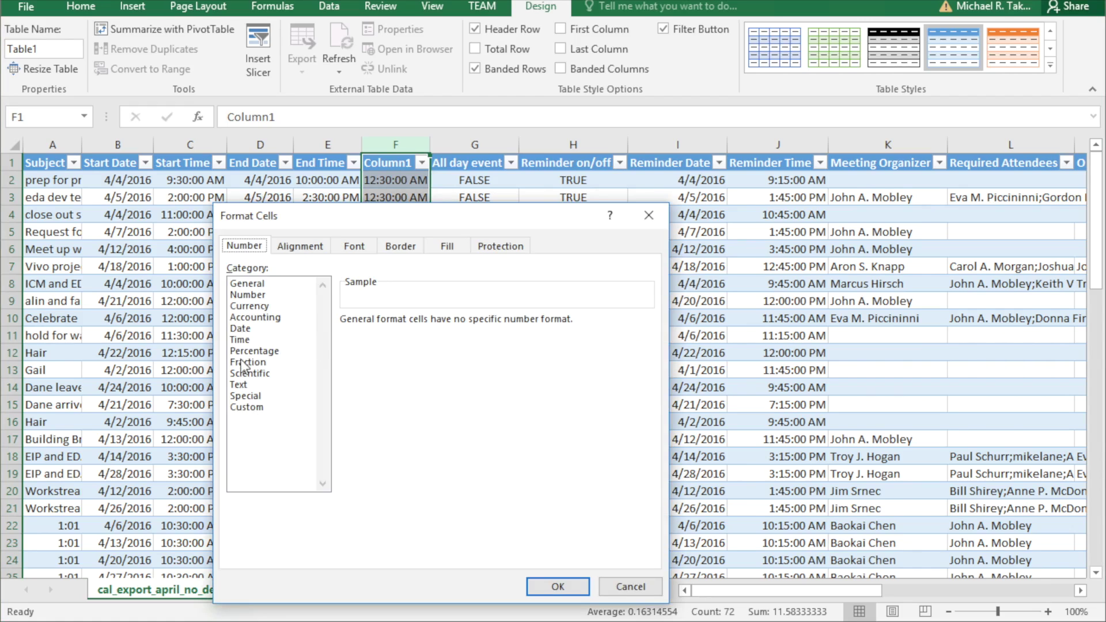
click(240, 407)
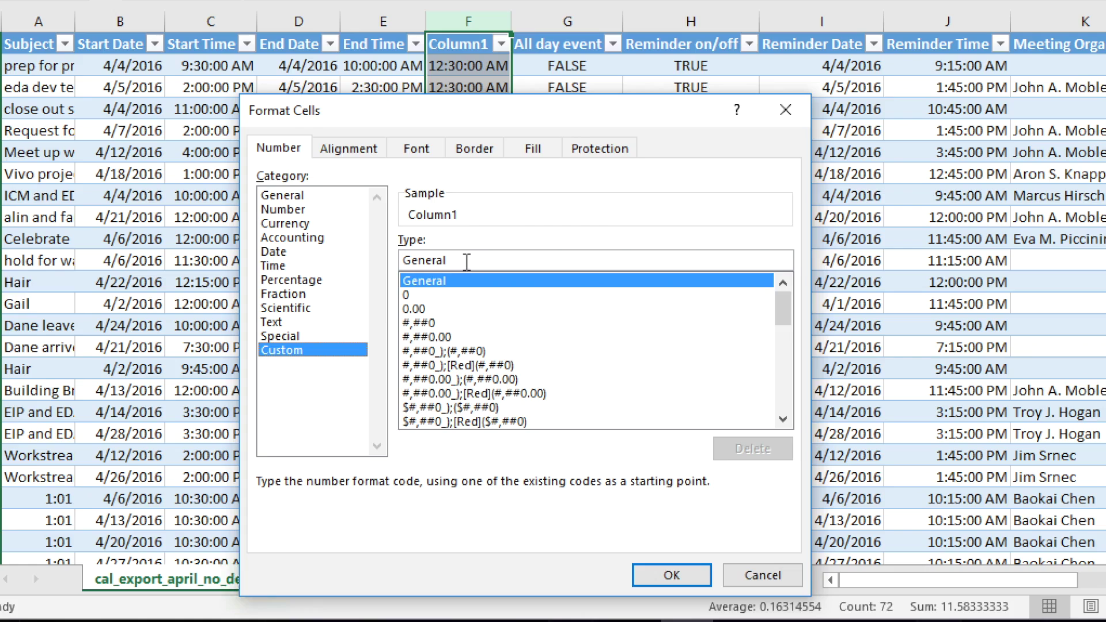
click(392, 335)
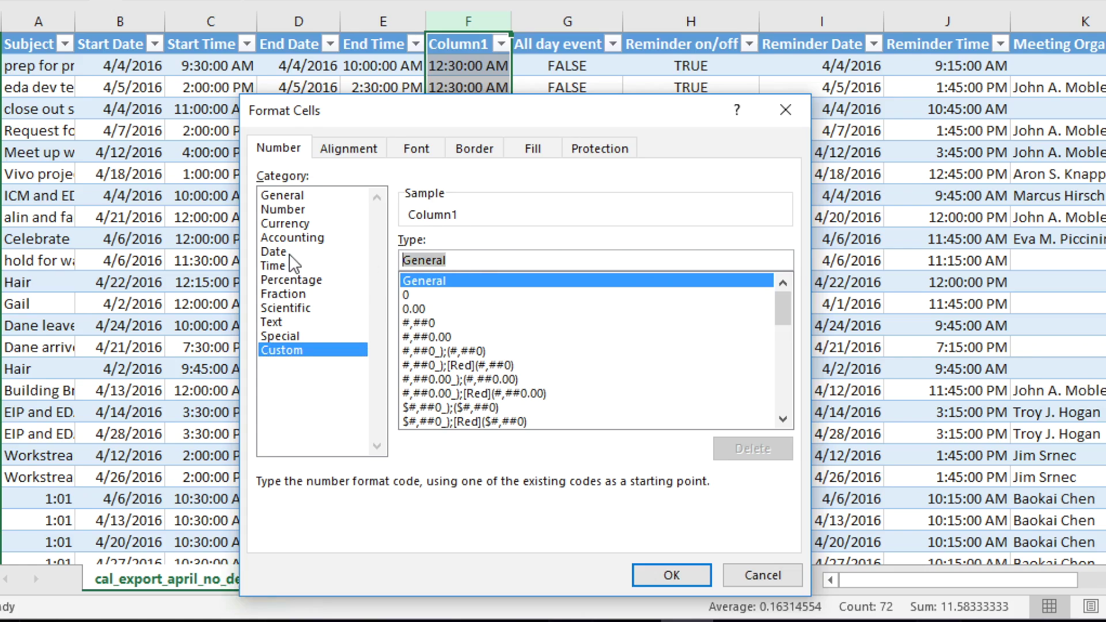
key(BackSpace)
text([)
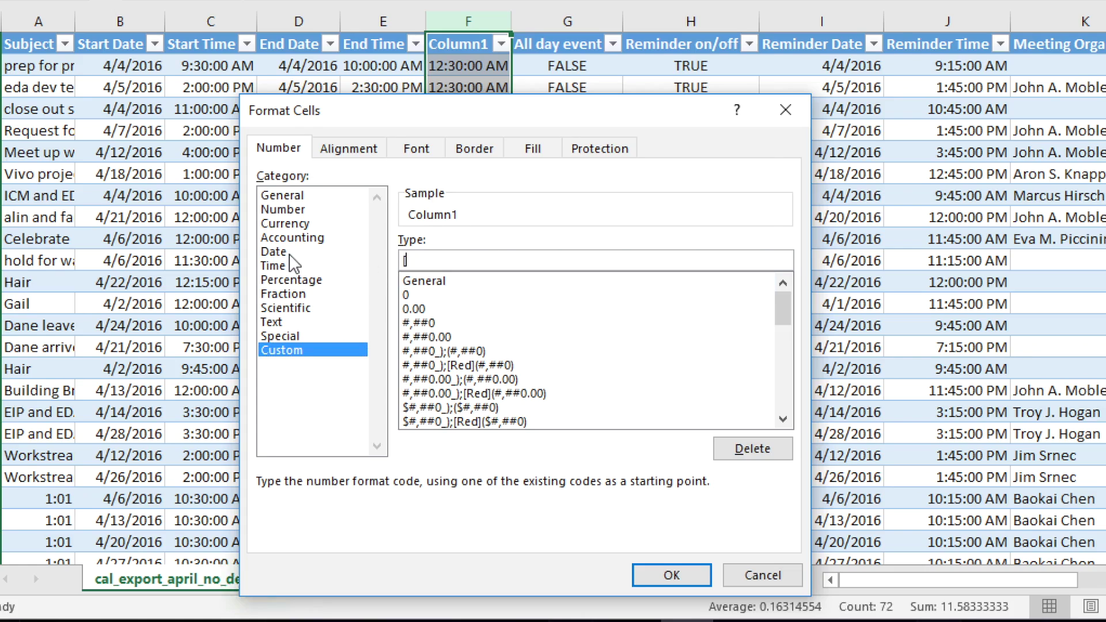
text(hh];)
key(BackSpace)
text(:mm)
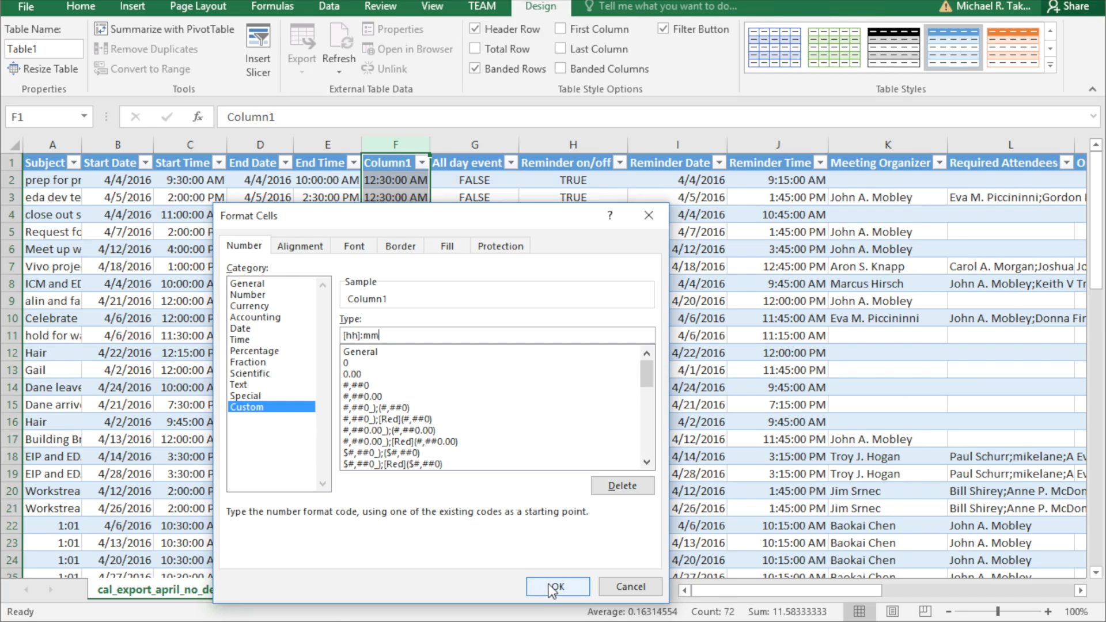
click(662, 574)
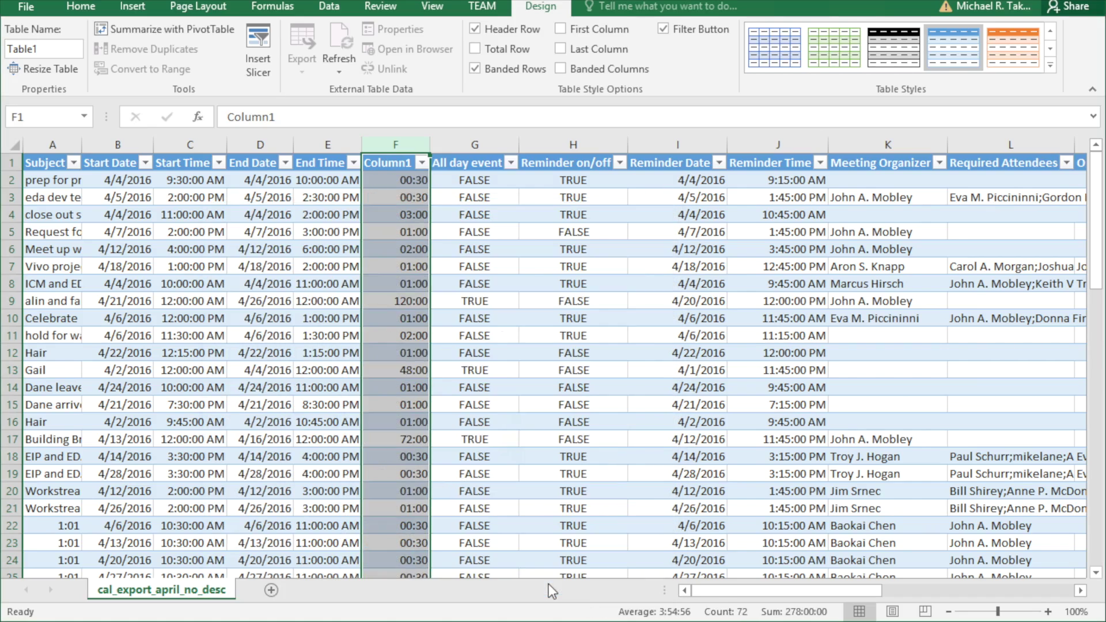
Review the duration formulas in rows 6 and 7 and recommit the formula
click(394, 199)
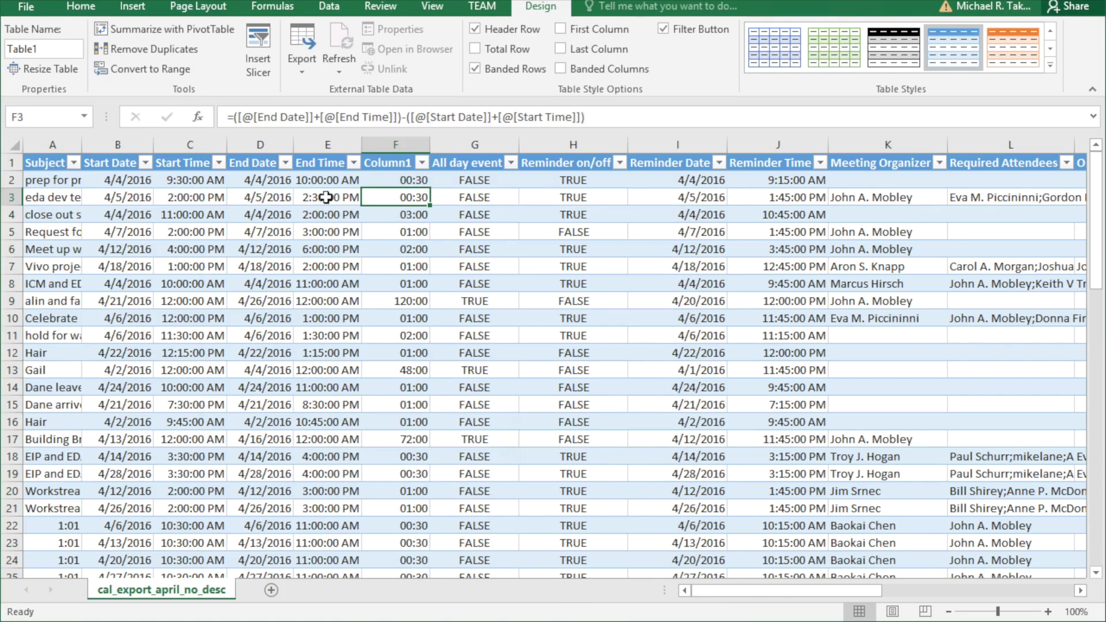
click(407, 251)
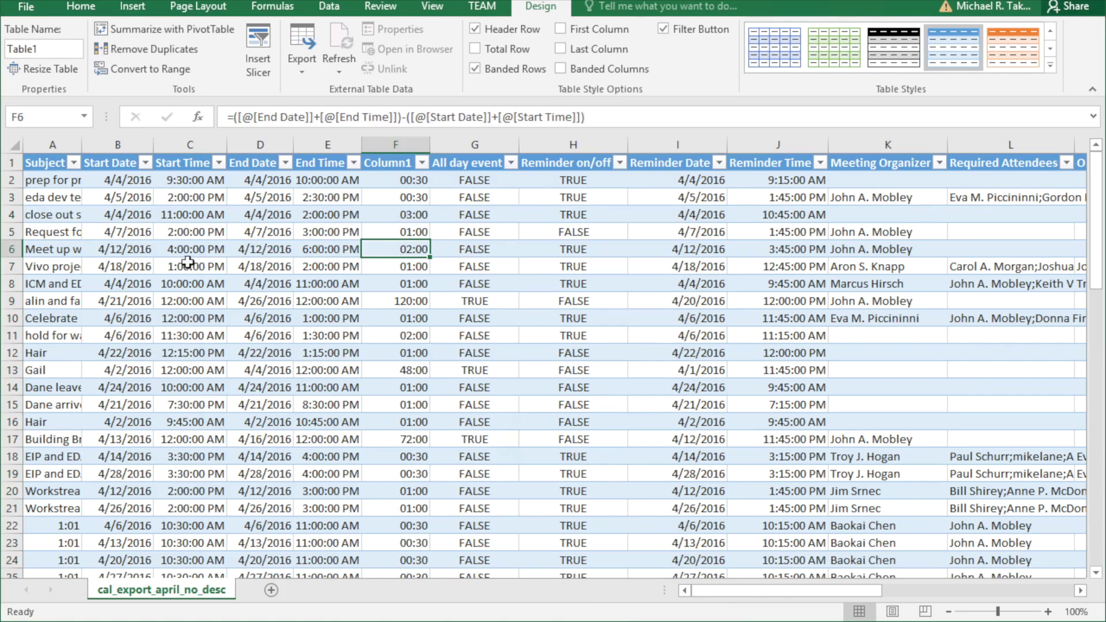
click(397, 266)
click(594, 117)
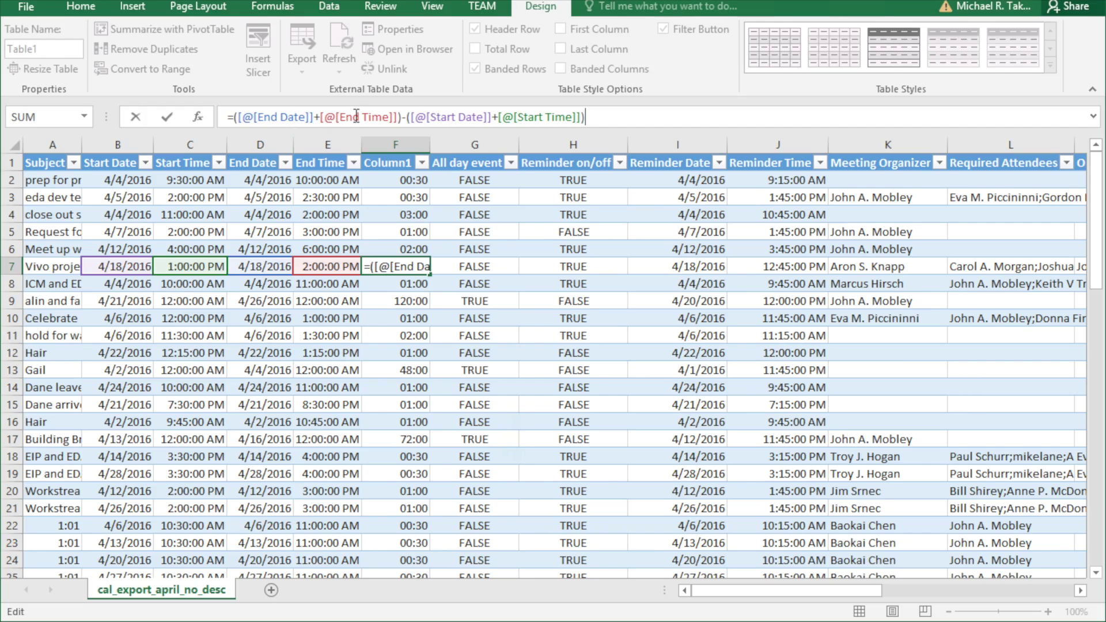
key(Return)
Rename the Column1 header to Hours
click(383, 162)
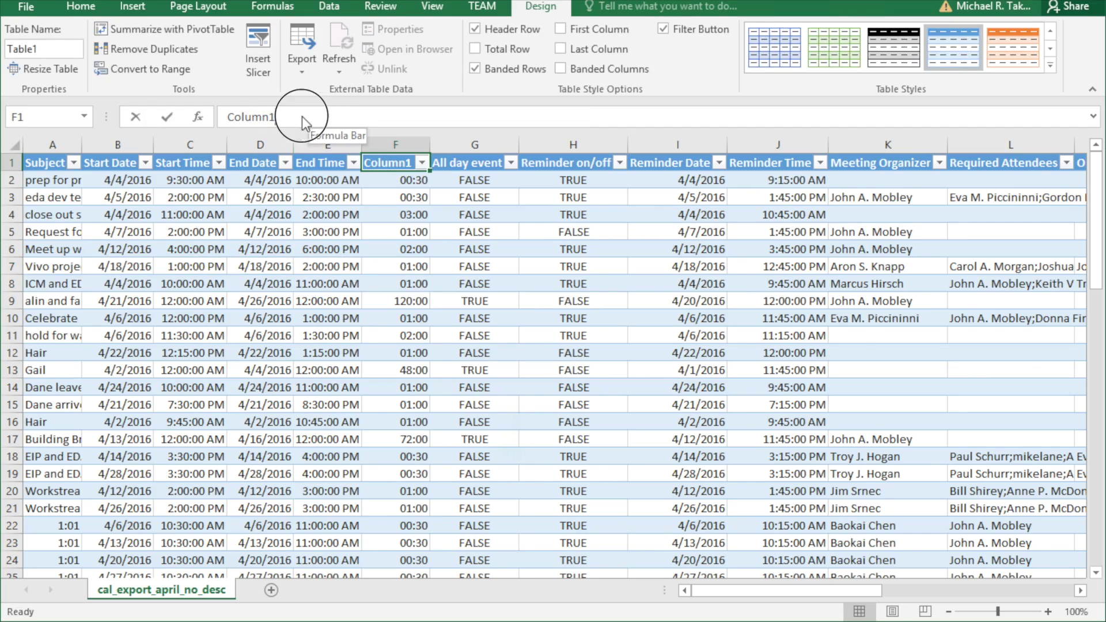
drag(309, 116, 155, 115)
key(BackSpace)
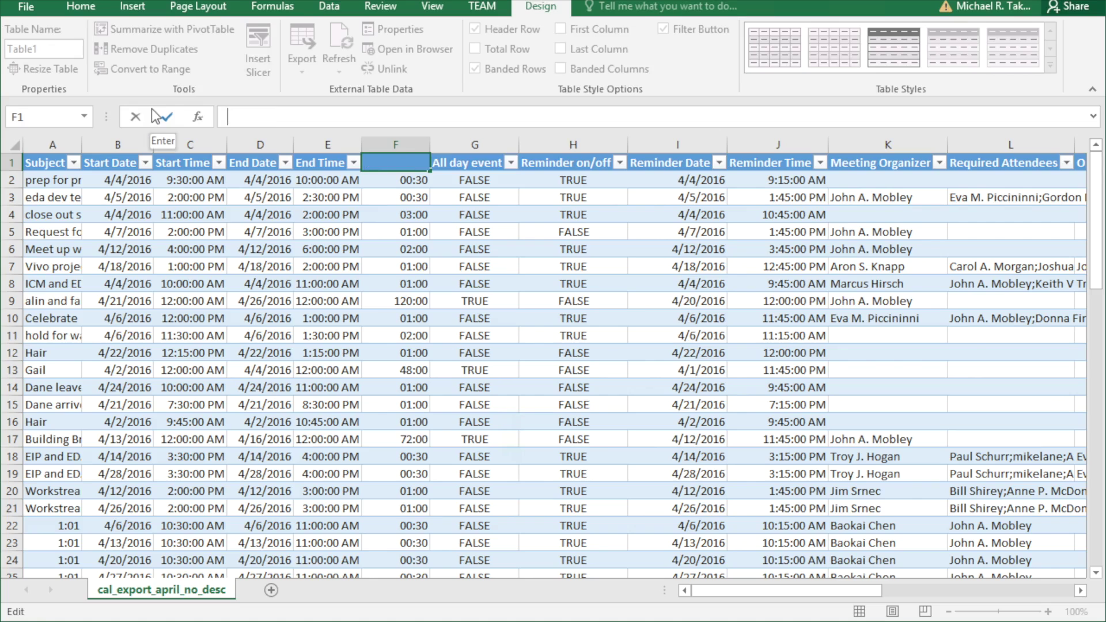
text(Hours)
click(131, 8)
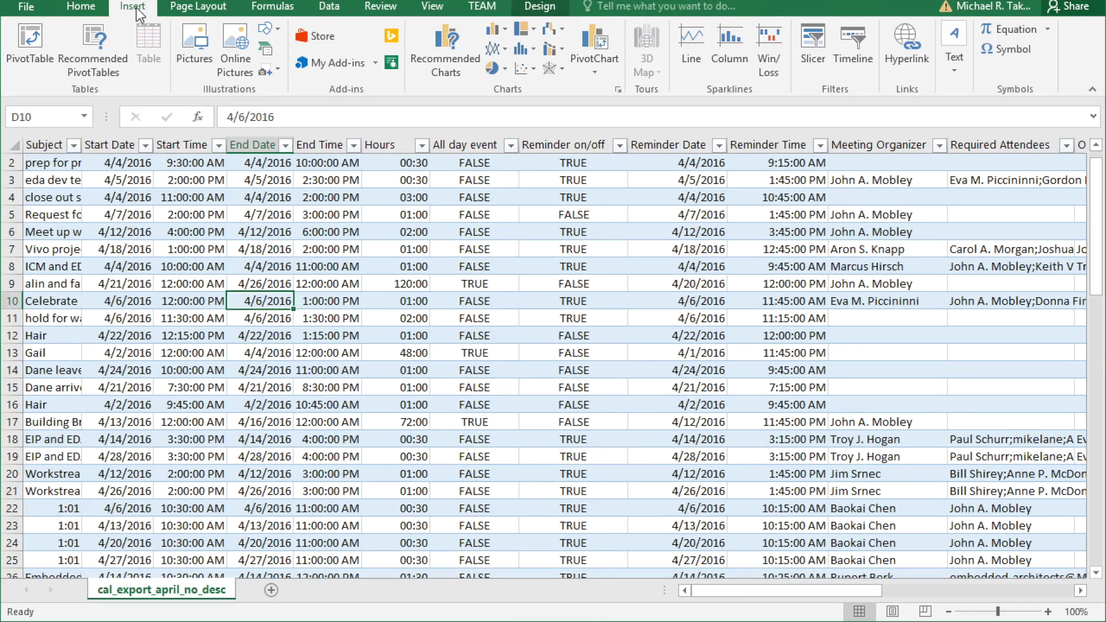
Insert a PivotTable from Table1 on a new worksheet
click(29, 37)
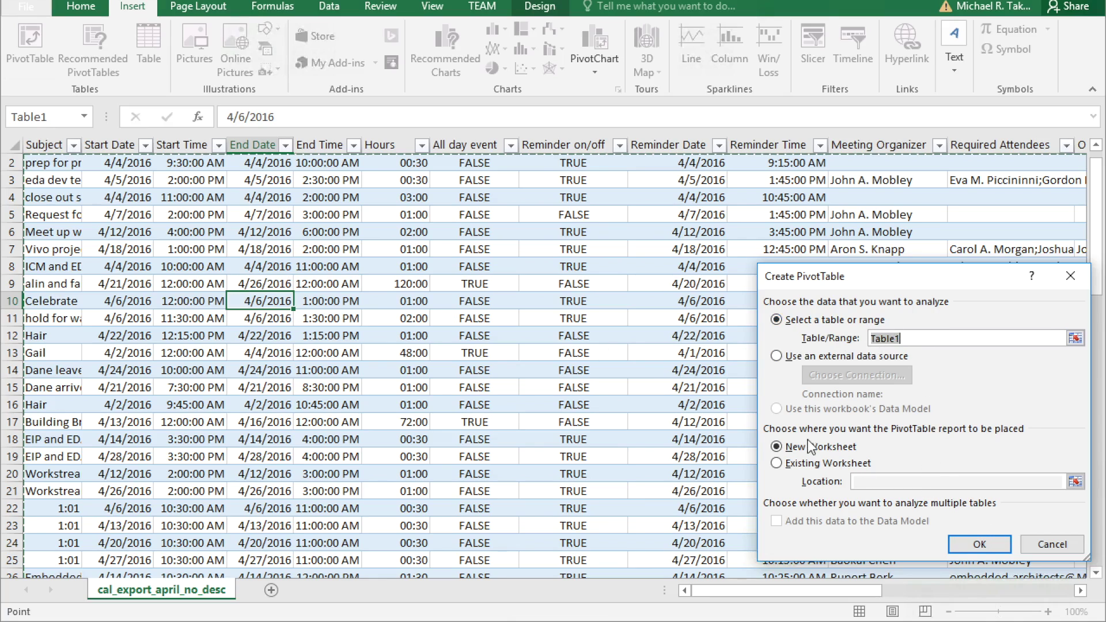
click(980, 545)
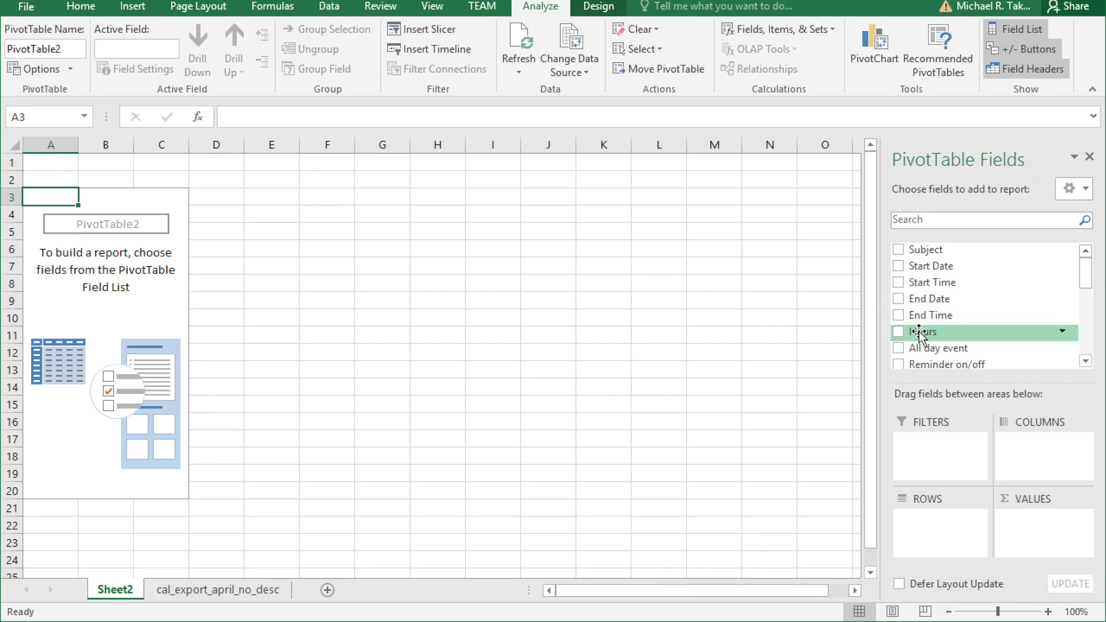
Add Hours to the pivot values and change it from Count to Sum
drag(918, 334, 1027, 534)
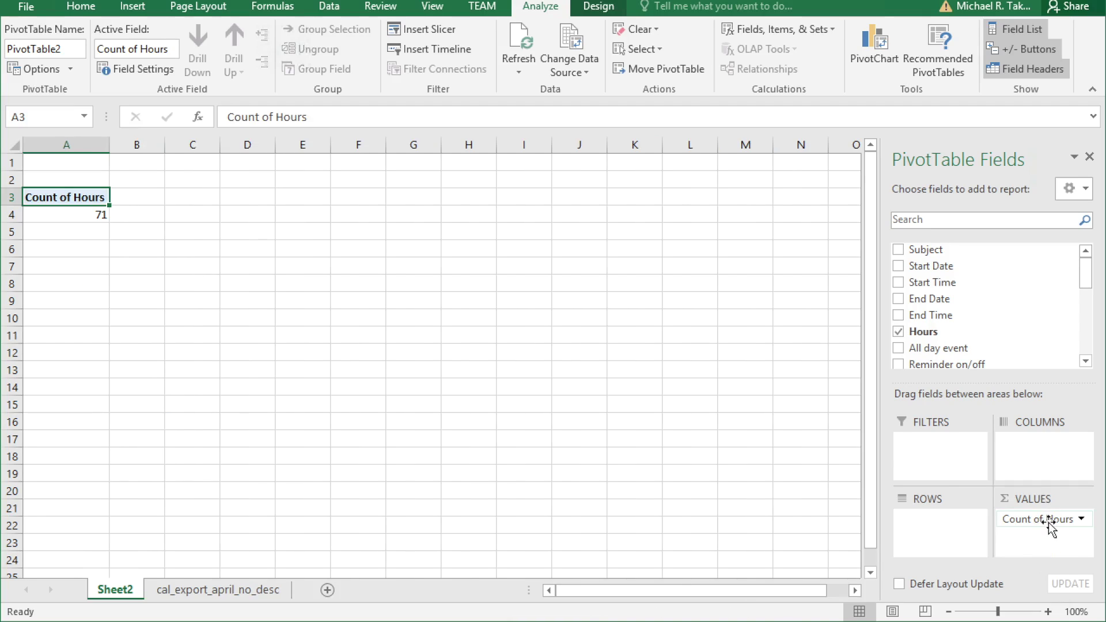
click(1081, 520)
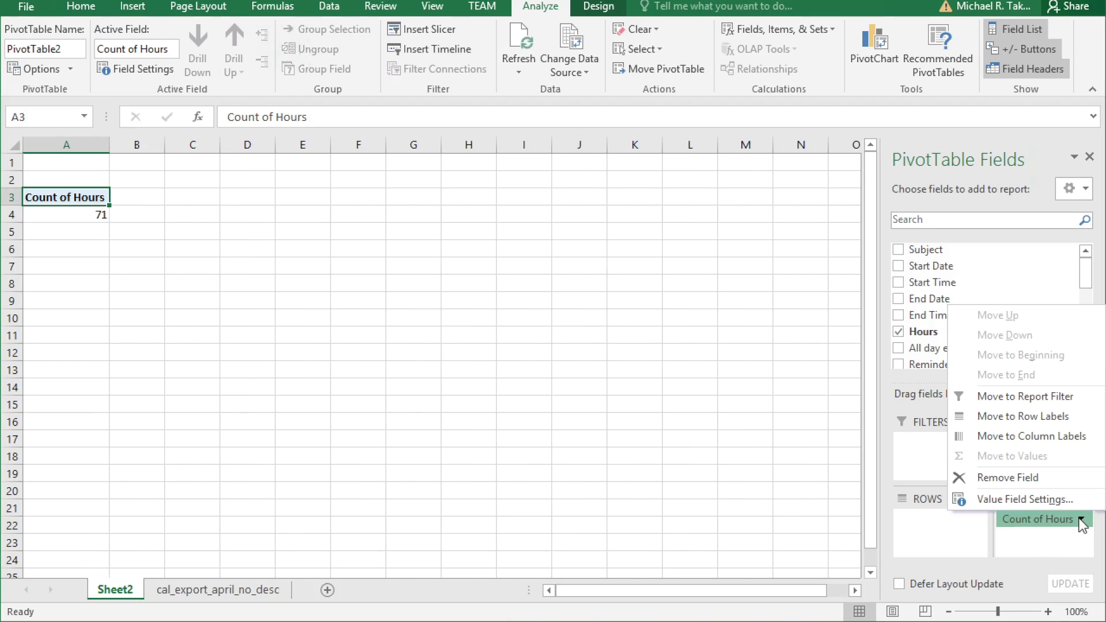
click(986, 500)
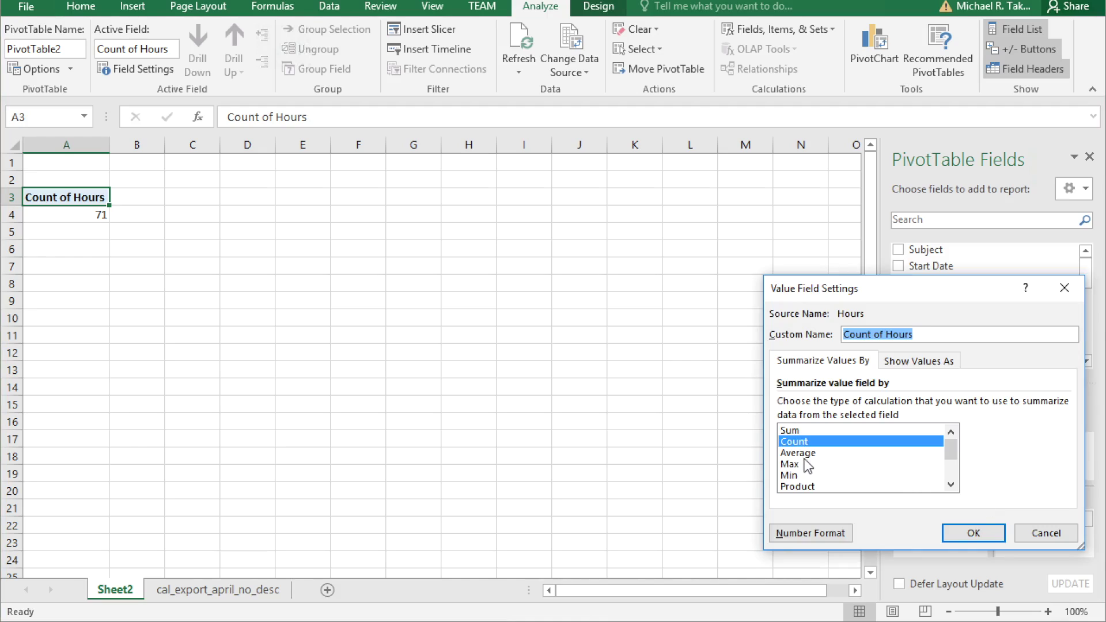
click(796, 432)
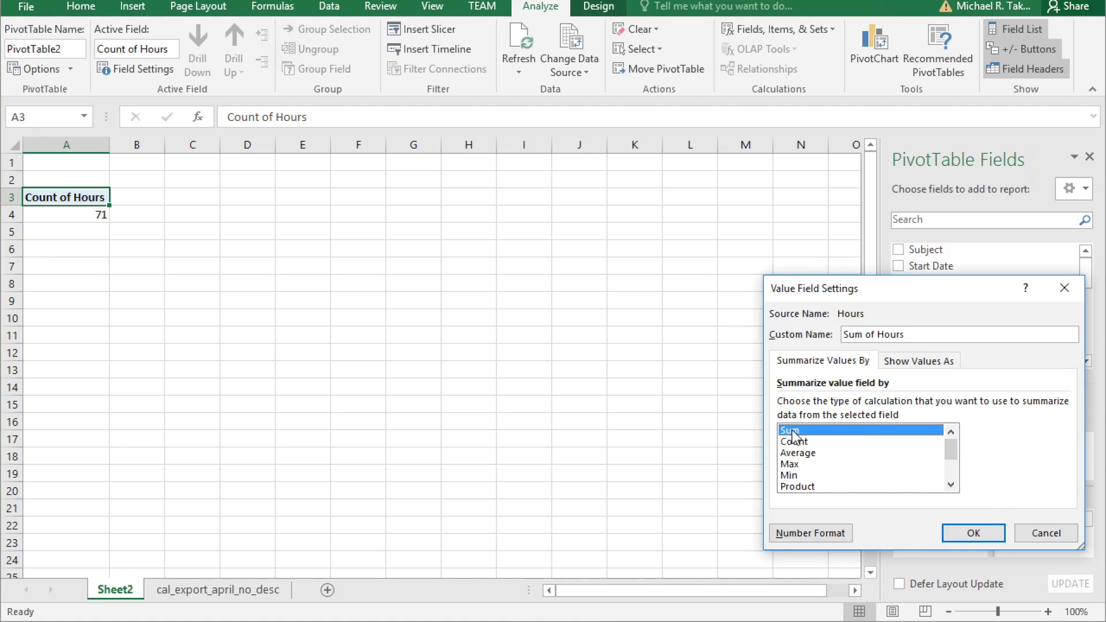
Give Sum of Hours the custom [hh]:mm number format so it reads 278:00
click(792, 535)
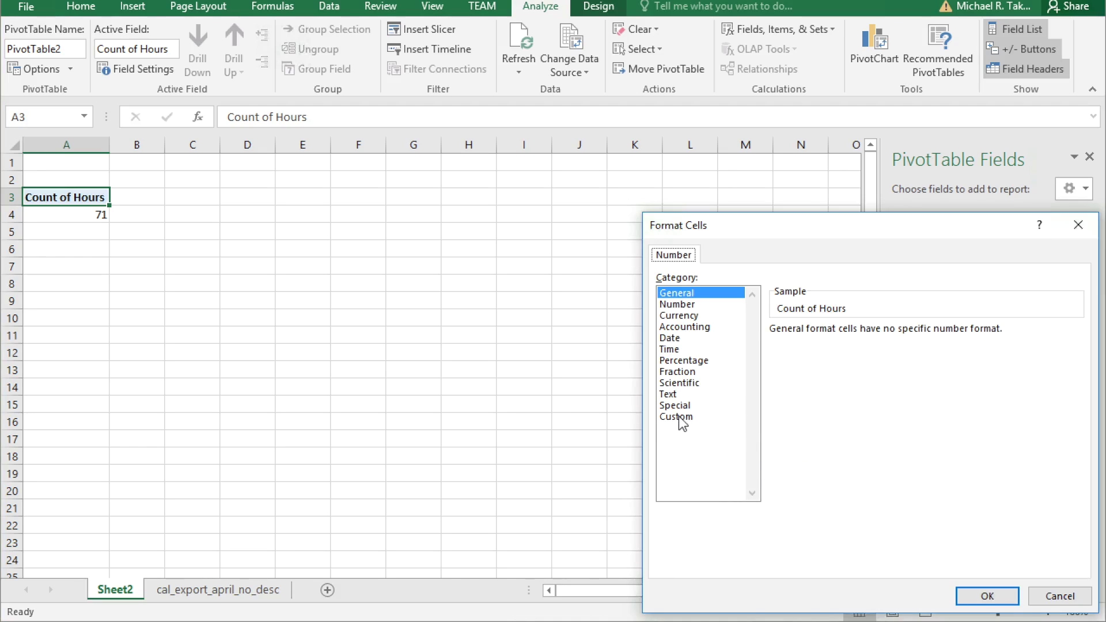
click(680, 417)
click(814, 344)
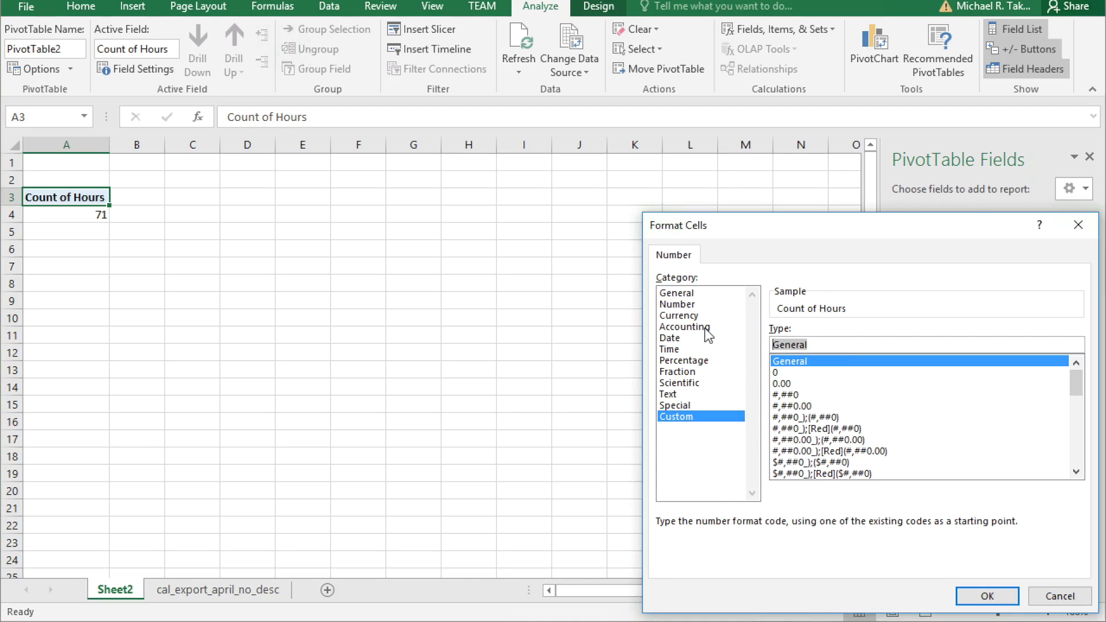
key(BackSpace)
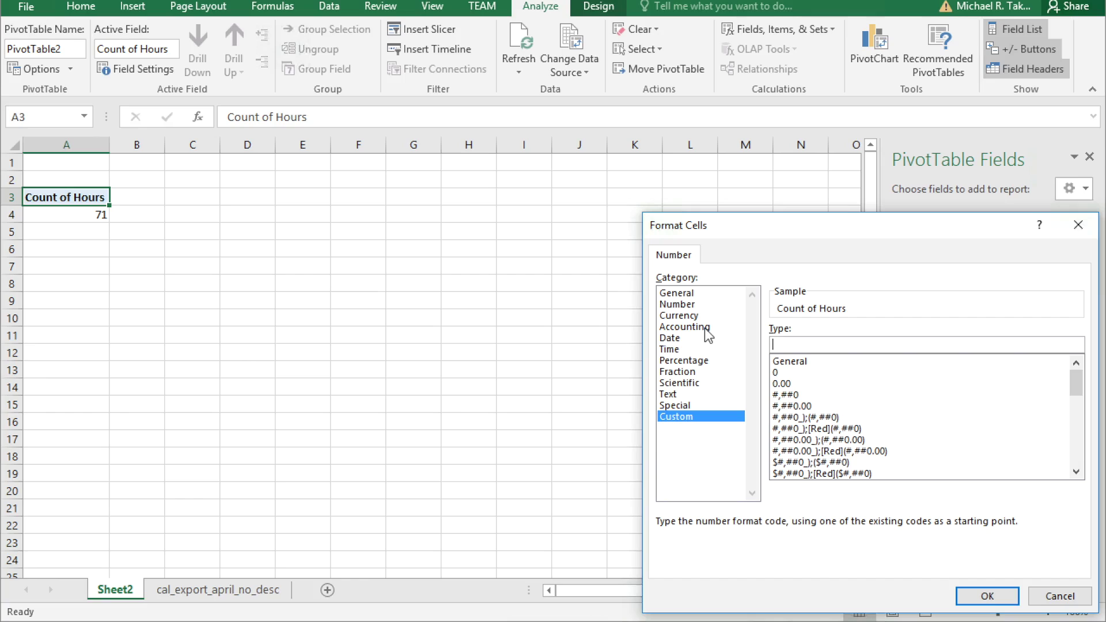
text([hh]:mm)
click(975, 602)
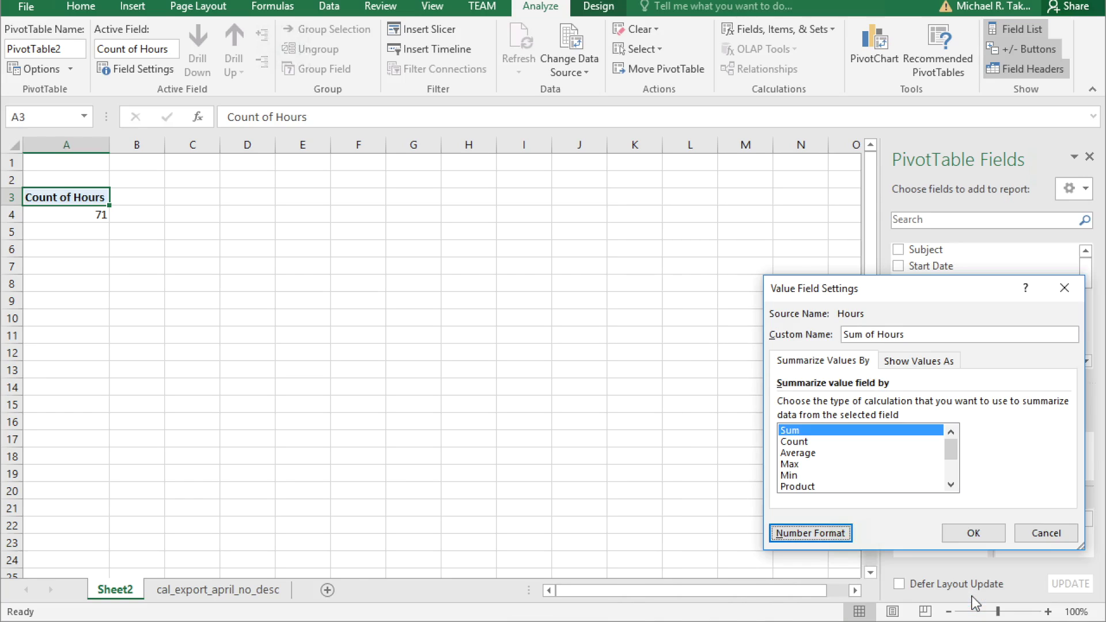
click(970, 534)
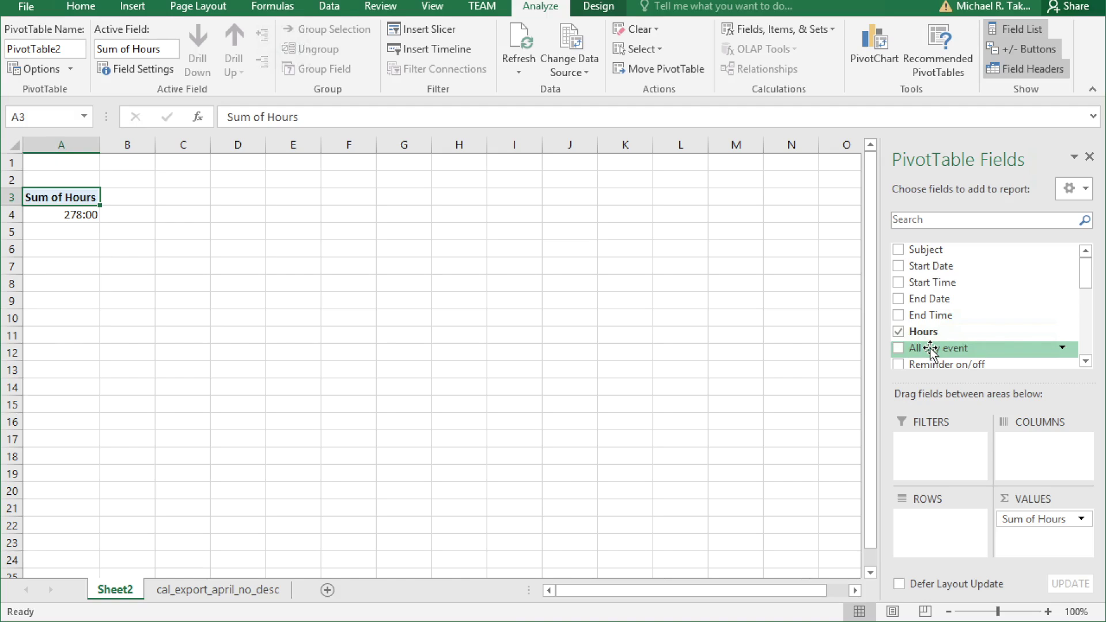
Add All day event as a report filter set to FALSE, dropping the total to 38:00
drag(931, 349, 938, 454)
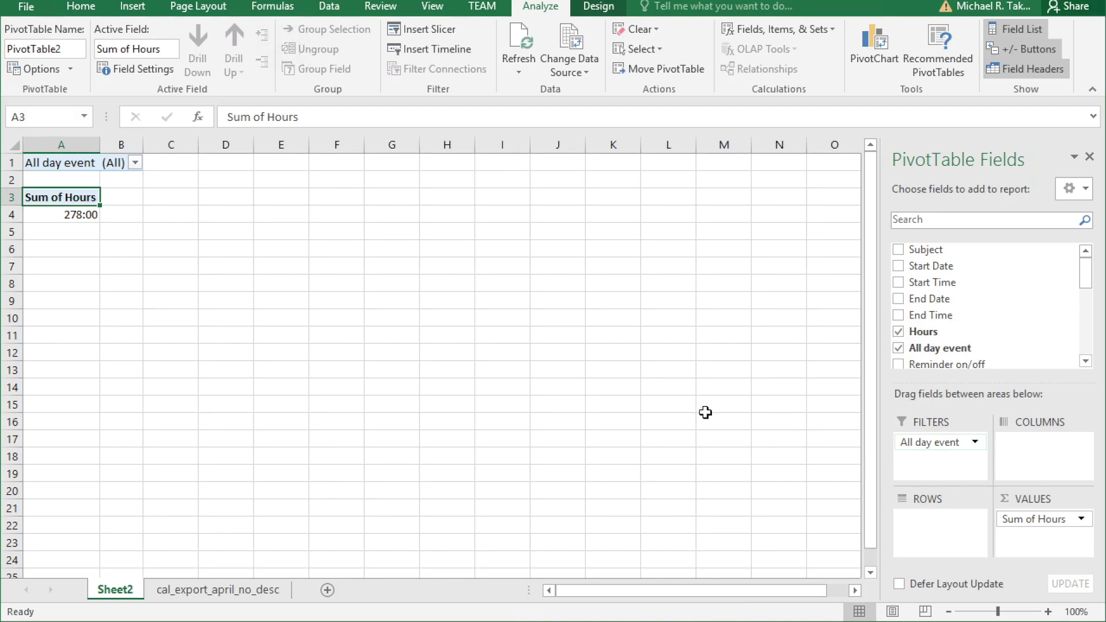
click(136, 164)
click(39, 216)
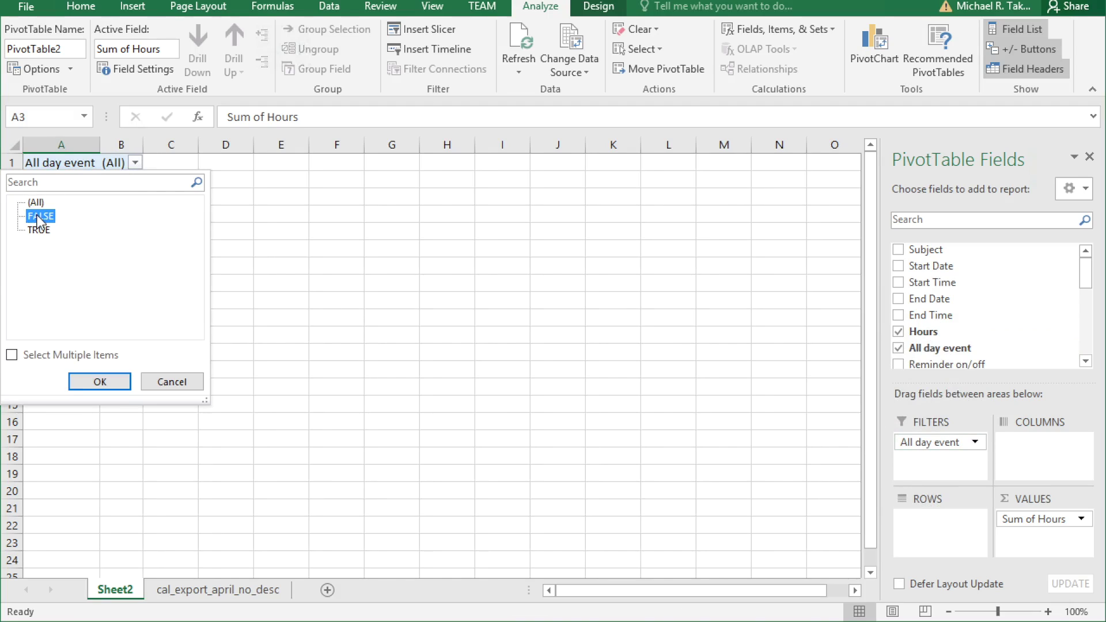
click(97, 382)
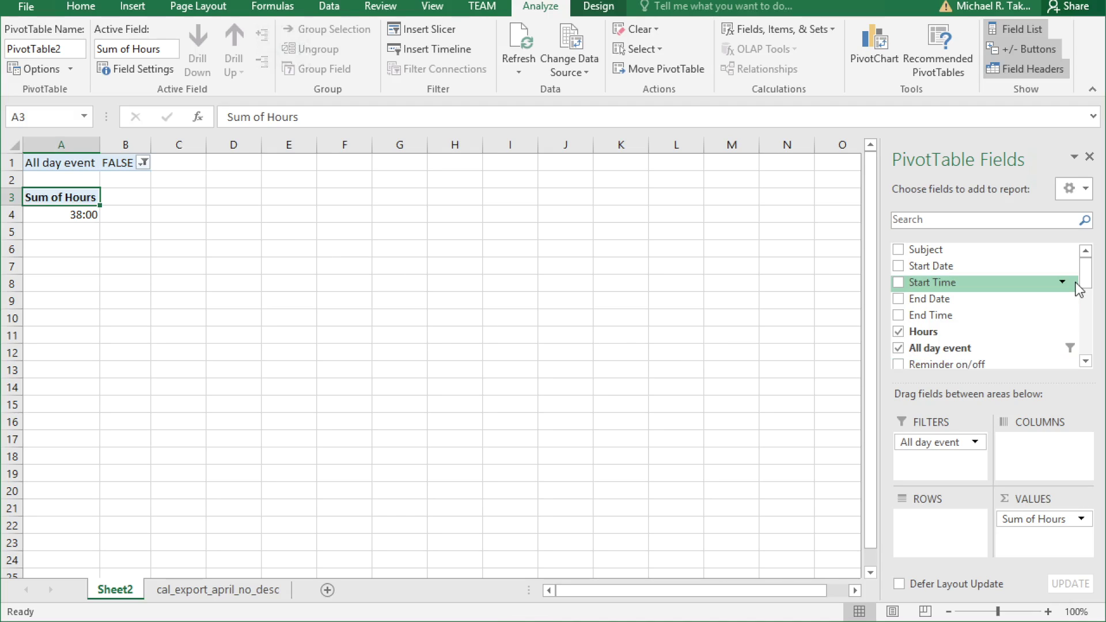
Break the summed hours down by Categories in the rows, then take Categories back out
drag(1081, 271, 1082, 340)
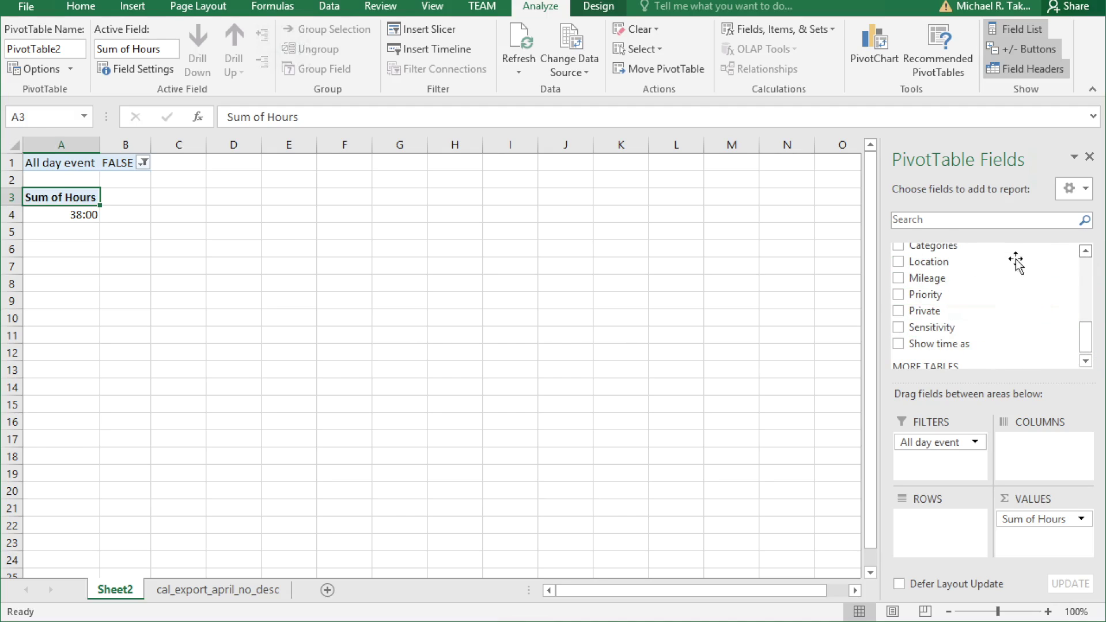
click(1085, 251)
drag(945, 268, 925, 529)
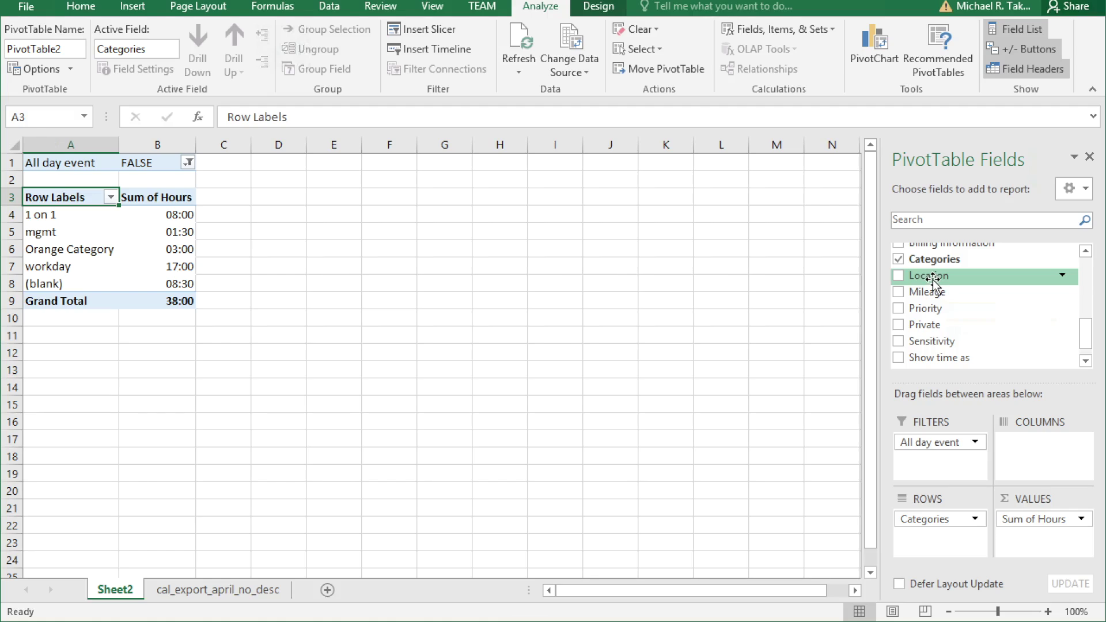
click(898, 259)
Break hours down by Location, inspect the blank-location hours, then remove Location from rows
drag(901, 276, 918, 522)
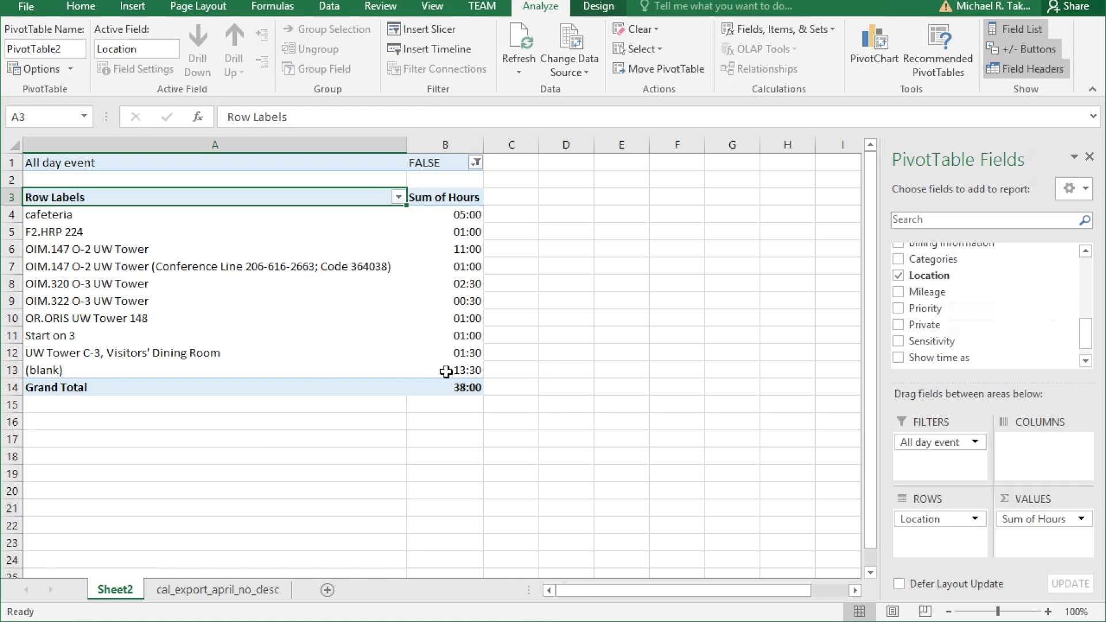
click(464, 370)
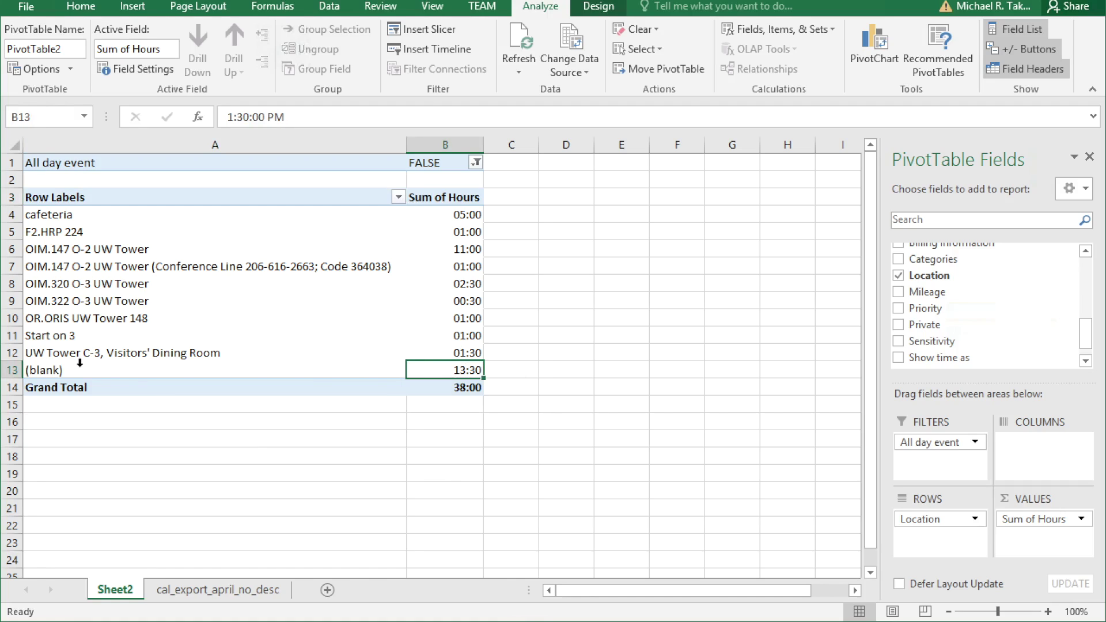
click(1085, 284)
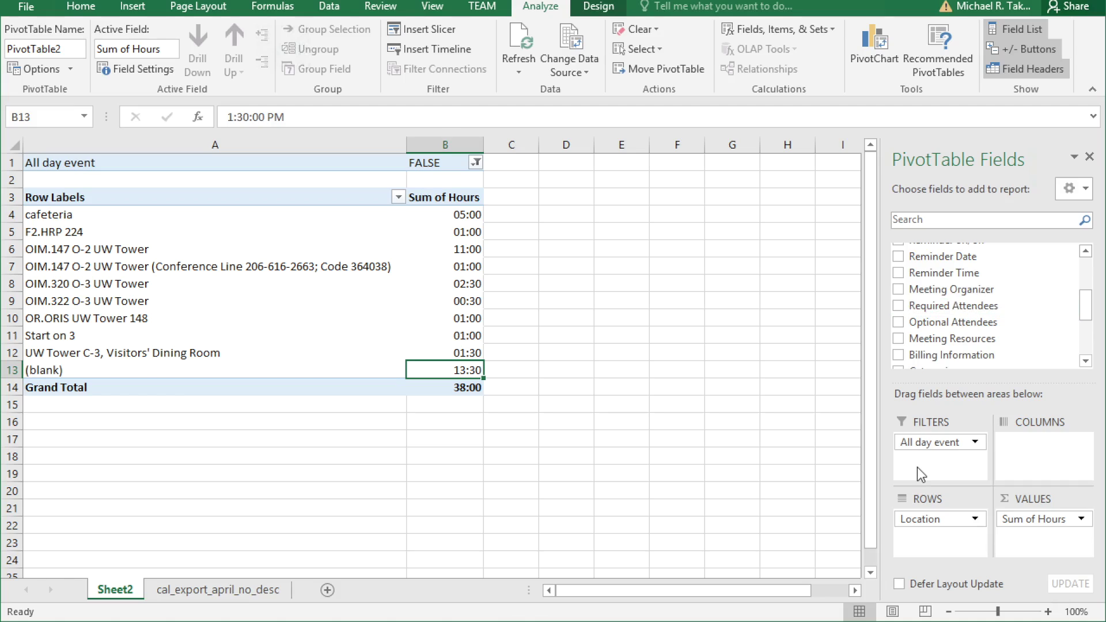
drag(920, 519, 932, 540)
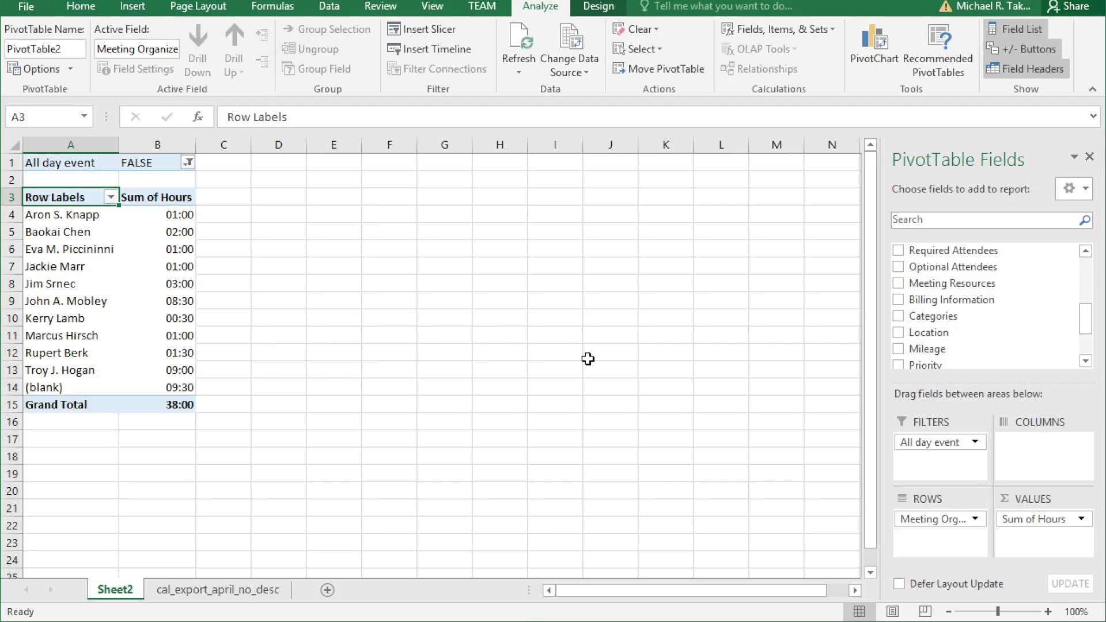
Scroll the PivotTable field list back up toward Meeting Organizer
scroll(1090, 262, up, 3)
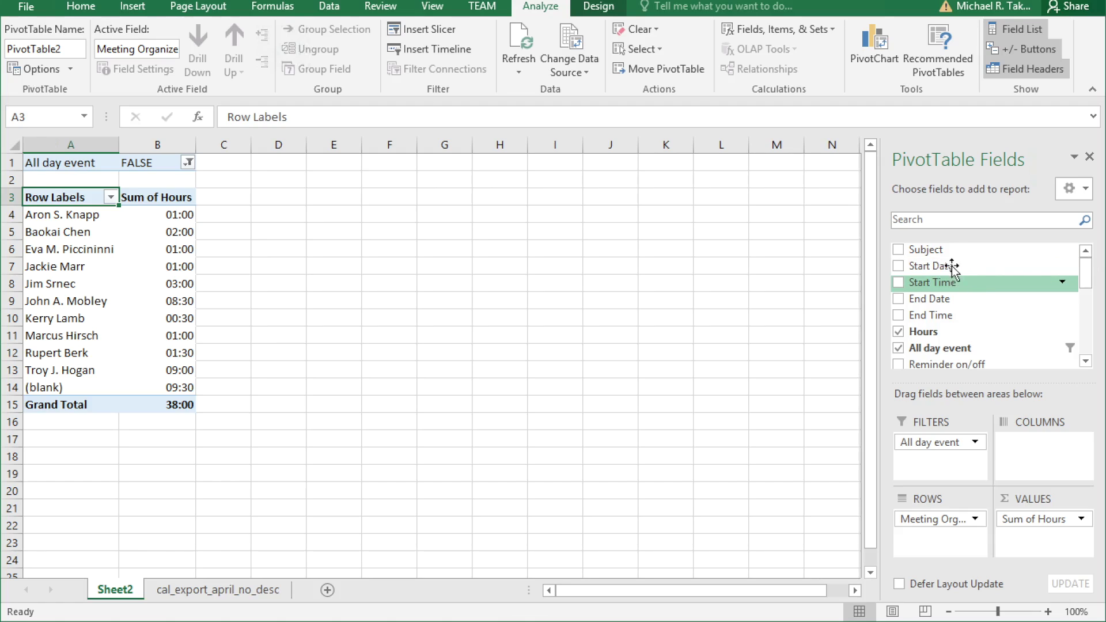
Add Count of Subject beside the hours and check organizers' meeting counts, 68 in total
drag(925, 253, 1025, 542)
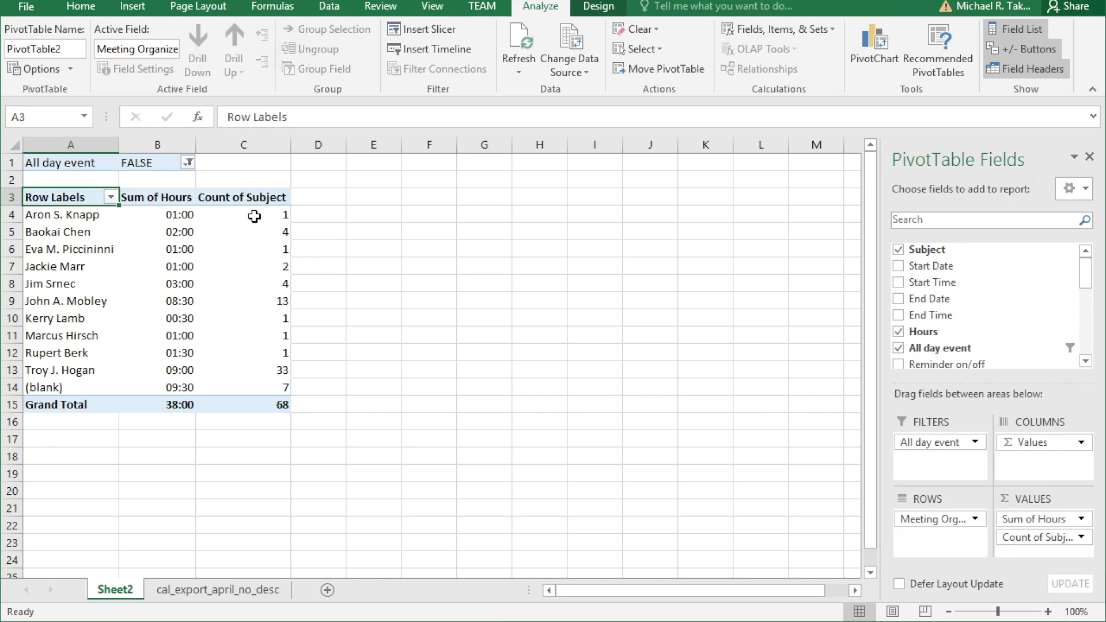
click(253, 374)
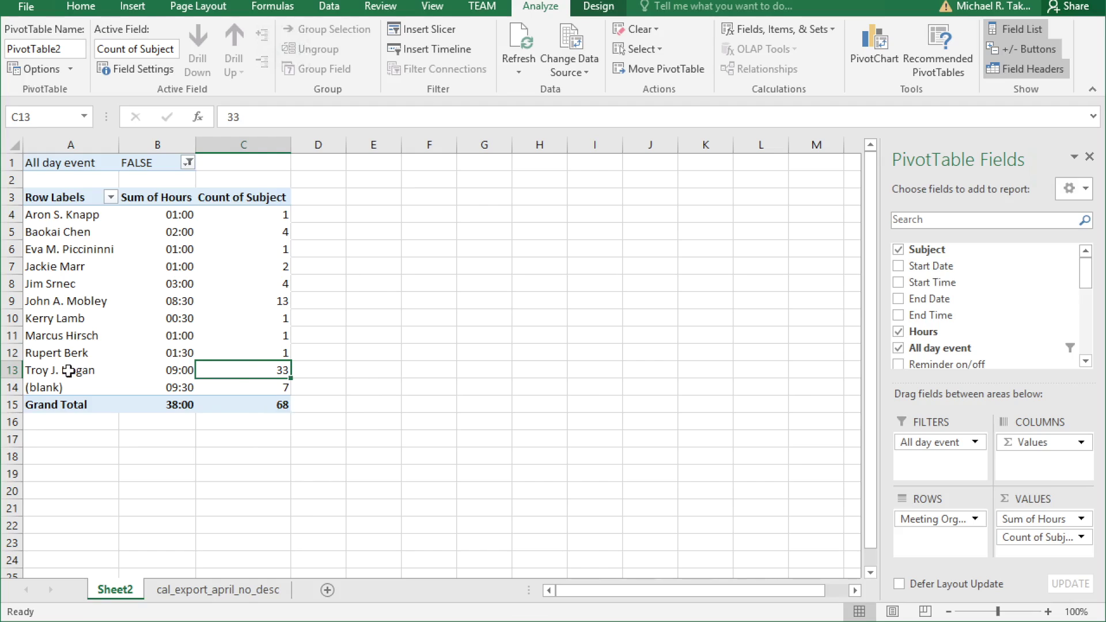
click(268, 303)
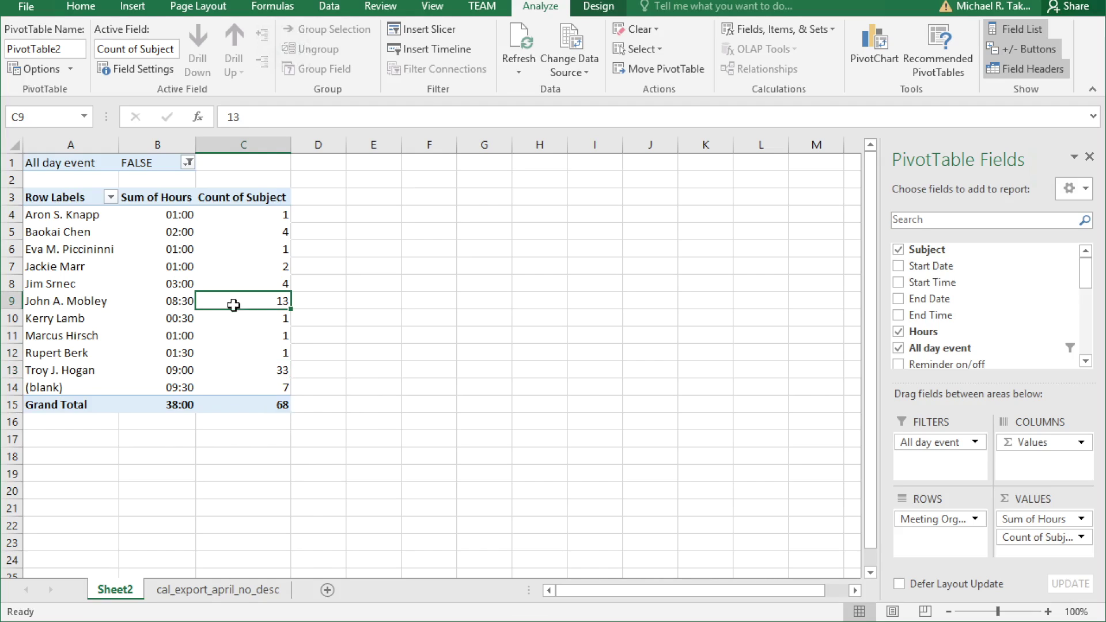